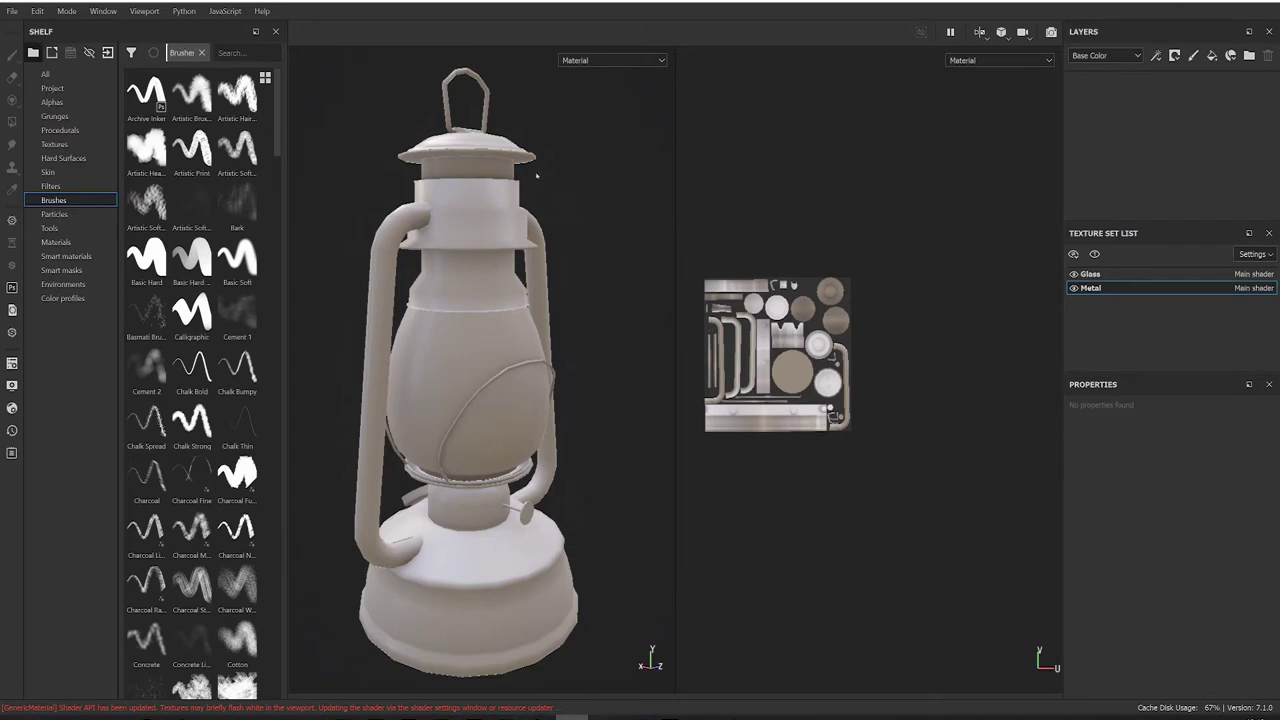
# - Orbit and zoom around the lantern to inspect it from several angles
pyautogui.keyDown('alt'); pyautogui.moveTo(537, 205); pyautogui.dragTo(568, 282); pyautogui.keyUp('alt')
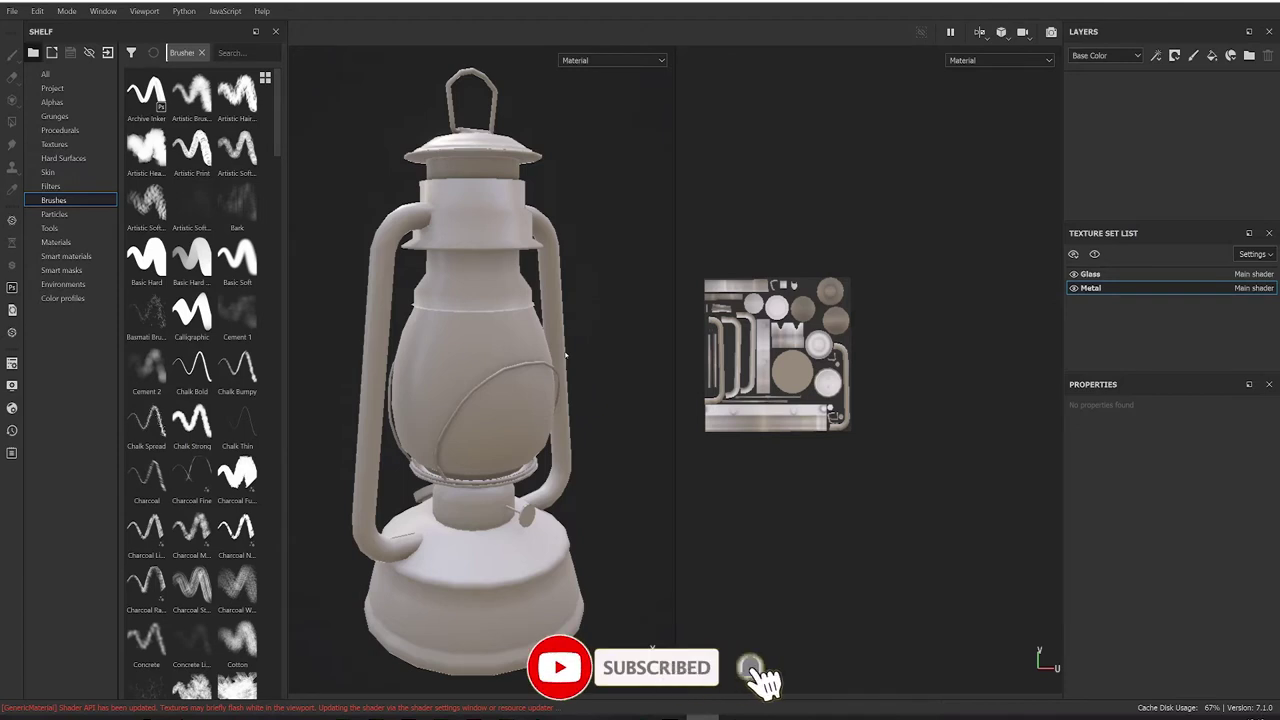
pyautogui.scroll(2, 557, 374)
pyautogui.scroll(-4, 557, 374)
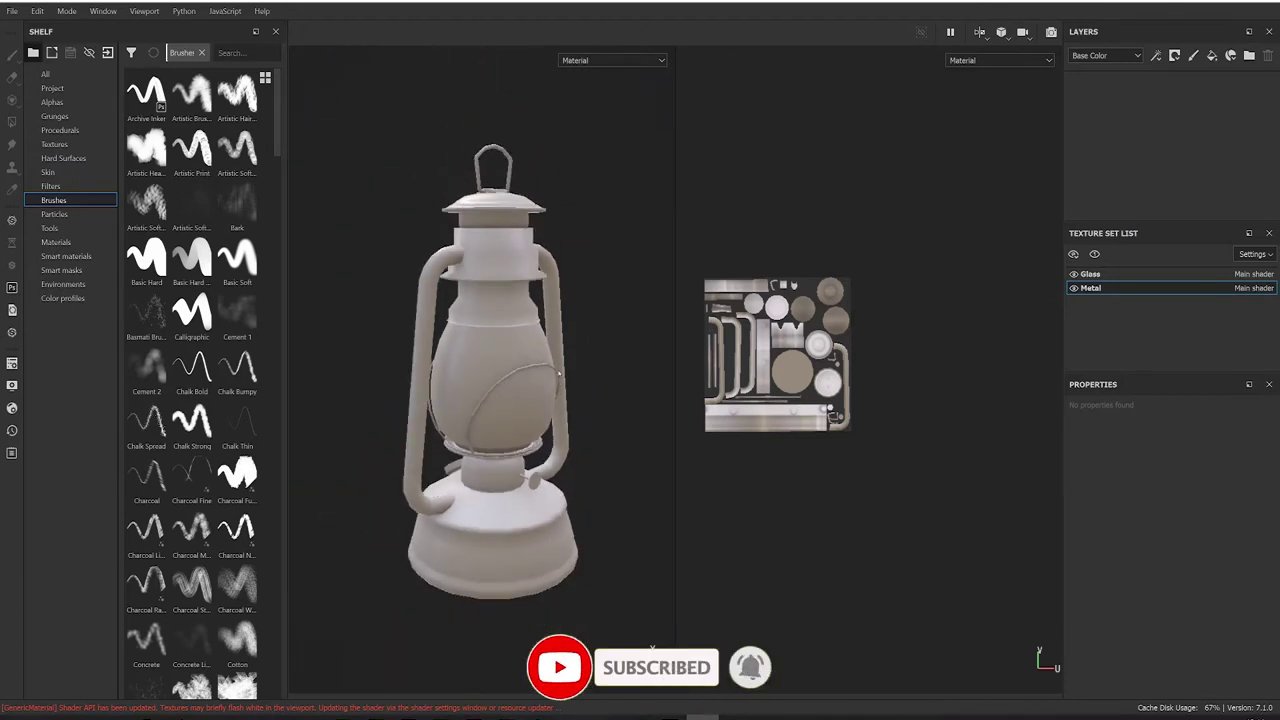
pyautogui.scroll(2, 557, 374)
pyautogui.scroll(-2, 540, 376)
pyautogui.moveTo(540, 376)
pyautogui.keyDown('alt'); pyautogui.mouseDown()
pyautogui.moveTo(453, 378)
pyautogui.moveTo(486, 451)
pyautogui.moveTo(651, 509)
pyautogui.moveTo(680, 423)
pyautogui.moveTo(481, 462)
pyautogui.moveTo(609, 477)
pyautogui.moveTo(586, 426)
pyautogui.moveTo(558, 426)
pyautogui.moveTo(610, 445)
pyautogui.moveTo(634, 417)
pyautogui.moveTo(553, 419)
pyautogui.moveTo(586, 406)
pyautogui.moveTo(544, 321)
pyautogui.mouseUp(); pyautogui.keyUp('alt')
pyautogui.scroll(2, 558, 426)
pyautogui.scroll(2, 577, 394)
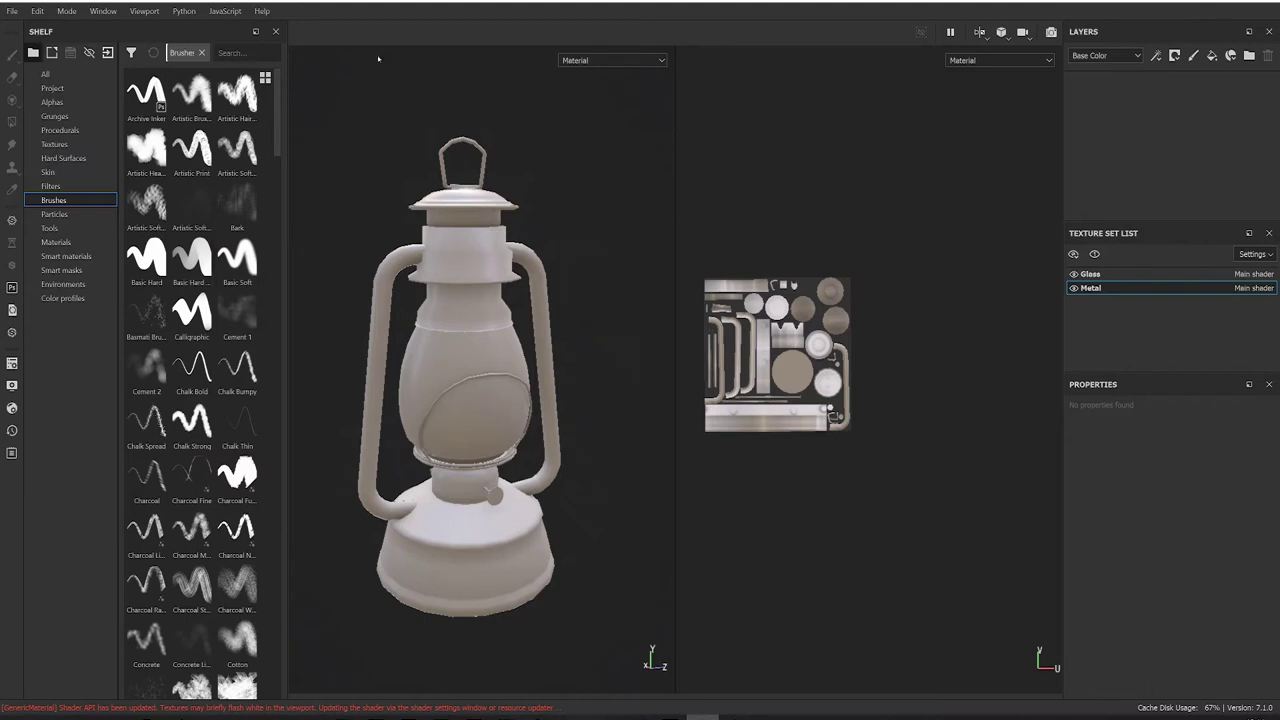
# - Select the Glass texture set and switch the viewport to 3D only
pyautogui.click(1090, 274)
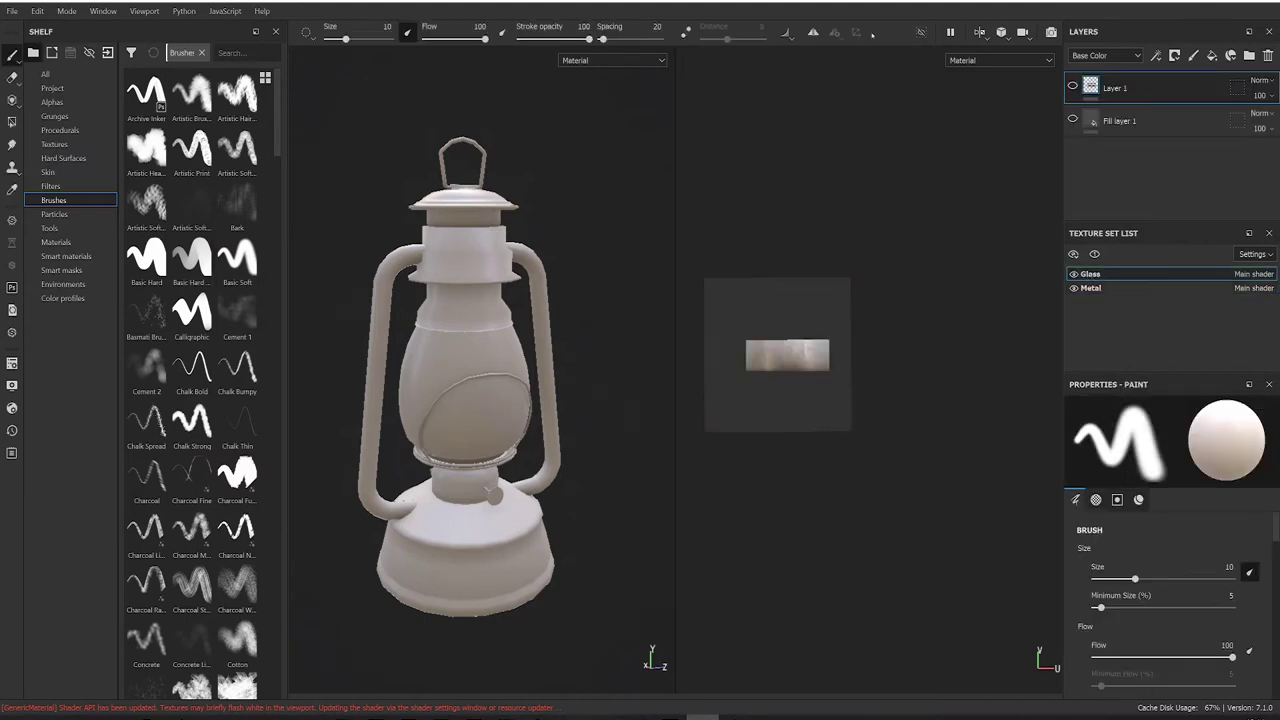
pyautogui.click(979, 32)
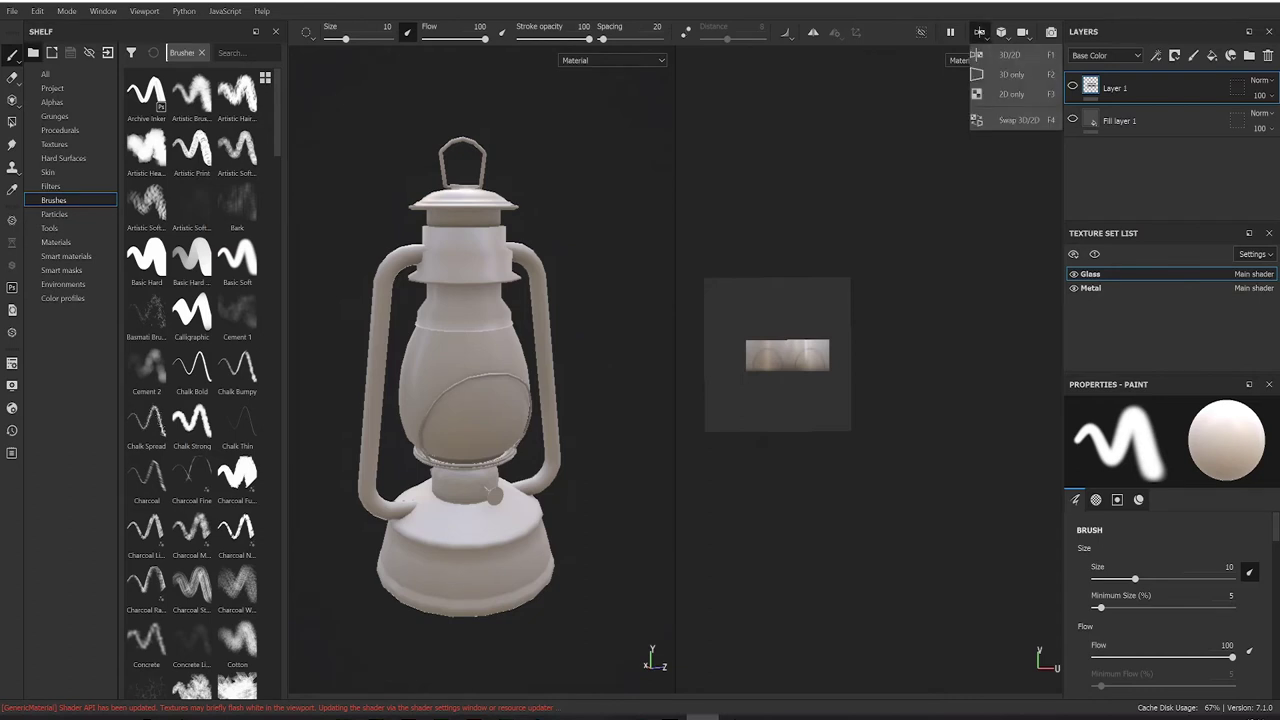
pyautogui.click(1005, 75)
pyautogui.keyDown('alt'); pyautogui.moveTo(735, 425); pyautogui.dragTo(800, 465); pyautogui.keyUp('alt')
# - Toggle Glass and Metal visibility to compare them, ending with Metal selected and both visible
pyautogui.click(1074, 274)
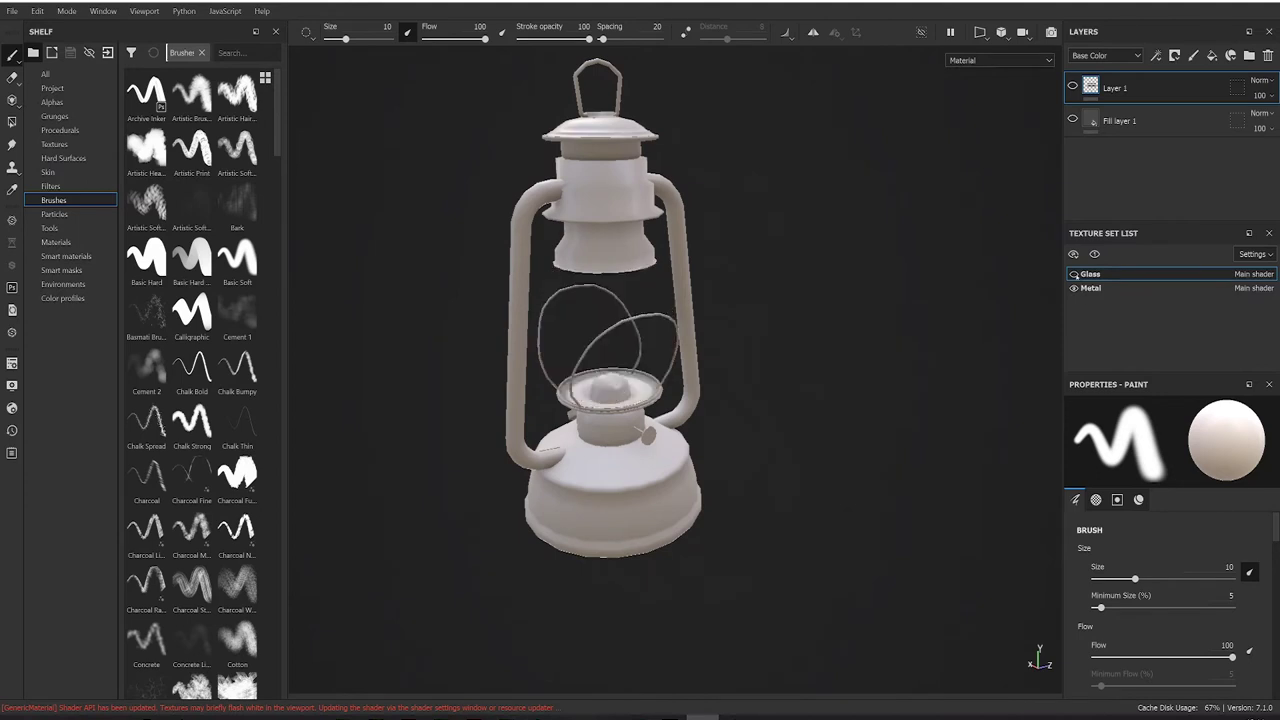
pyautogui.click(1074, 274)
pyautogui.click(1074, 274)
pyautogui.click(1074, 274)
pyautogui.keyDown('alt'); pyautogui.moveTo(686, 296); pyautogui.dragTo(789, 326); pyautogui.keyUp('alt')
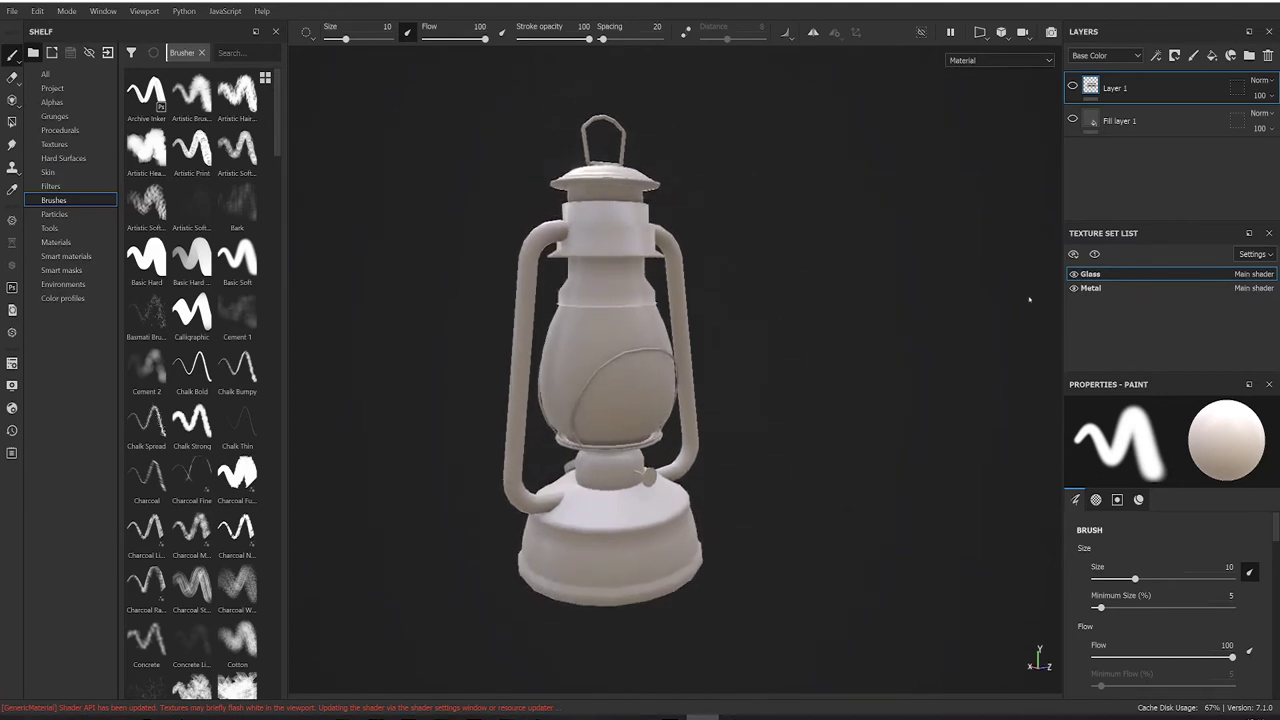
pyautogui.click(1074, 288)
pyautogui.click(1074, 288)
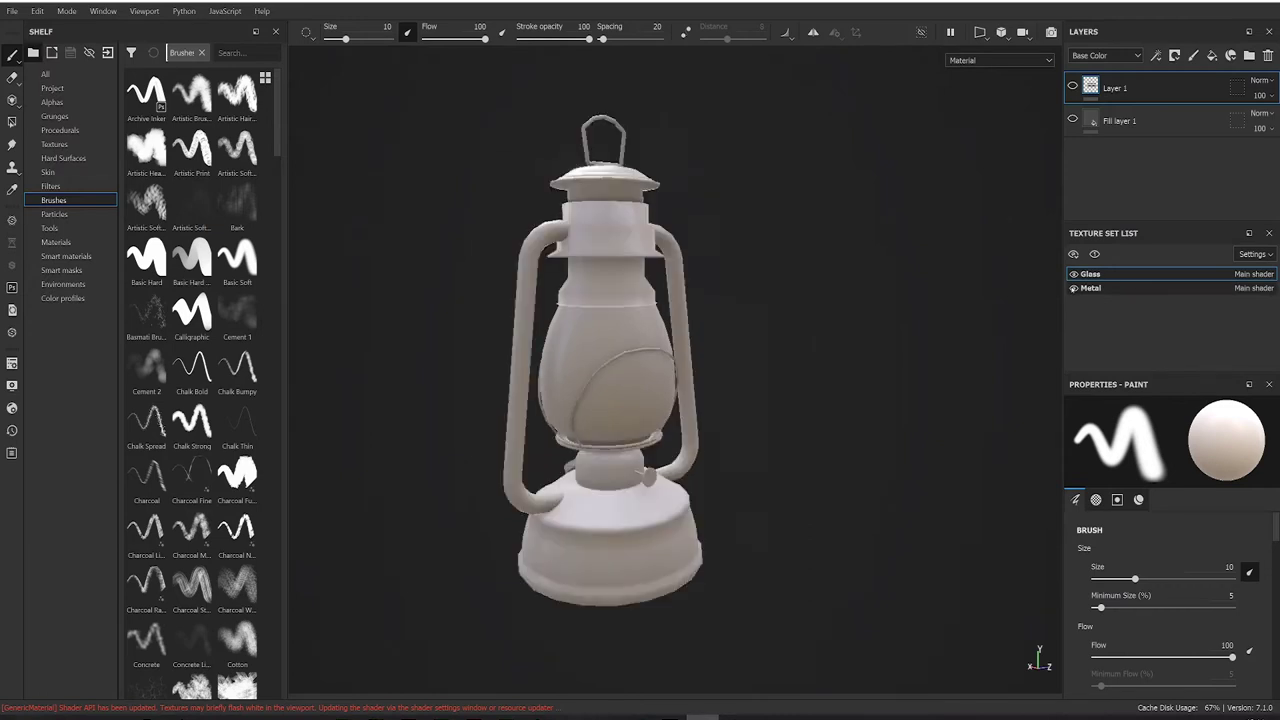
pyautogui.click(1074, 288)
pyautogui.click(1123, 287)
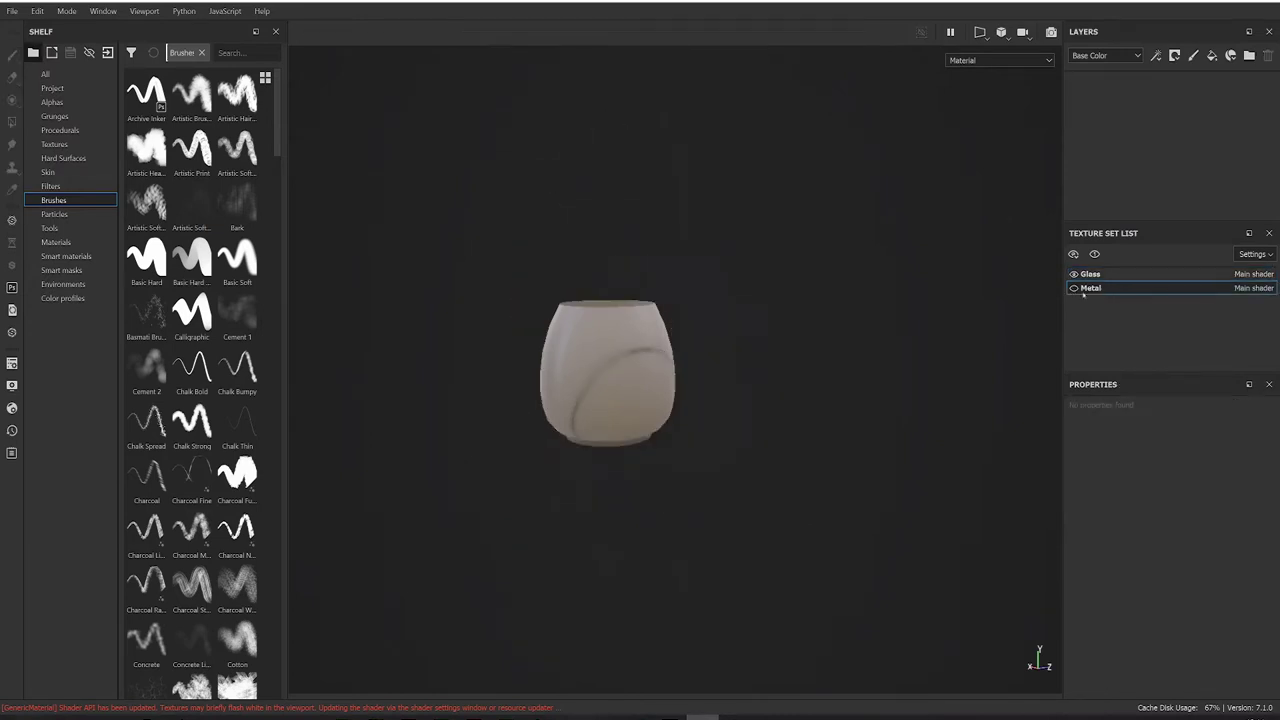
pyautogui.click(1074, 288)
# - Orbit and pan the 3D-only lantern to view it from new angles
pyautogui.keyDown('alt'); pyautogui.moveTo(874, 330); pyautogui.dragTo(1006, 355); pyautogui.keyUp('alt')
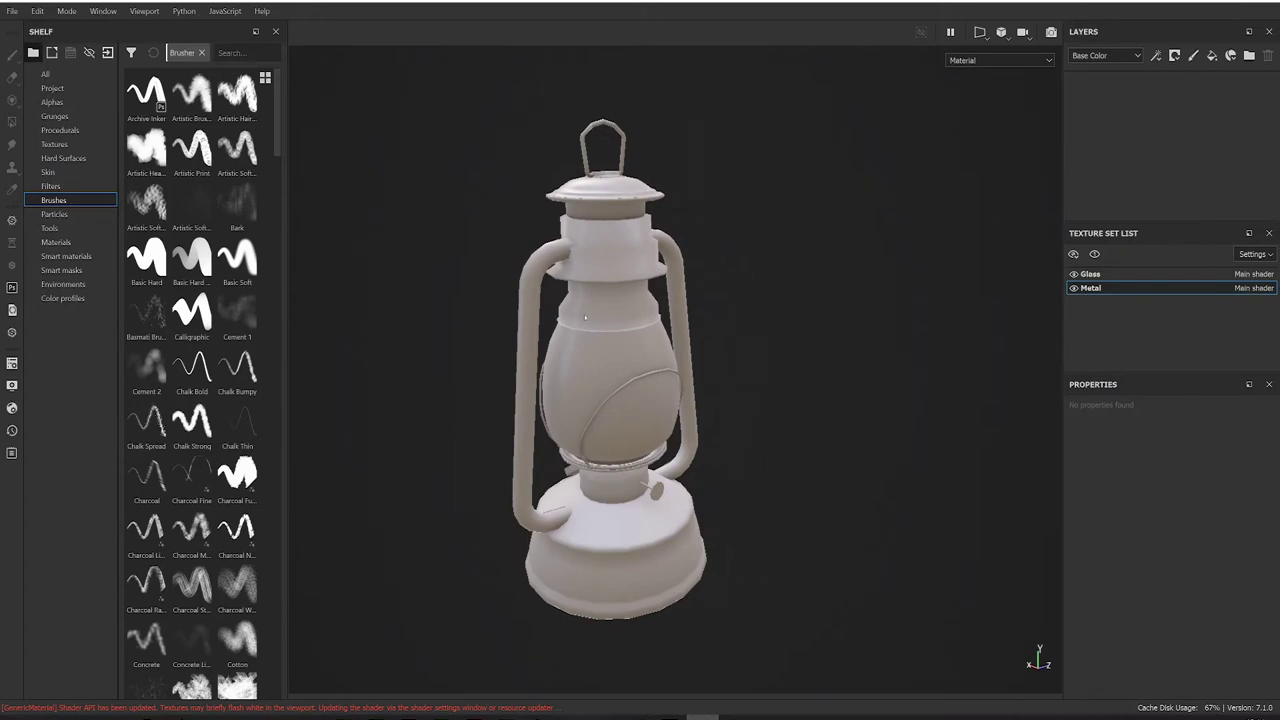
pyautogui.keyDown('alt'); pyautogui.moveTo(734, 382); pyautogui.dragTo(707, 283); pyautogui.keyUp('alt')
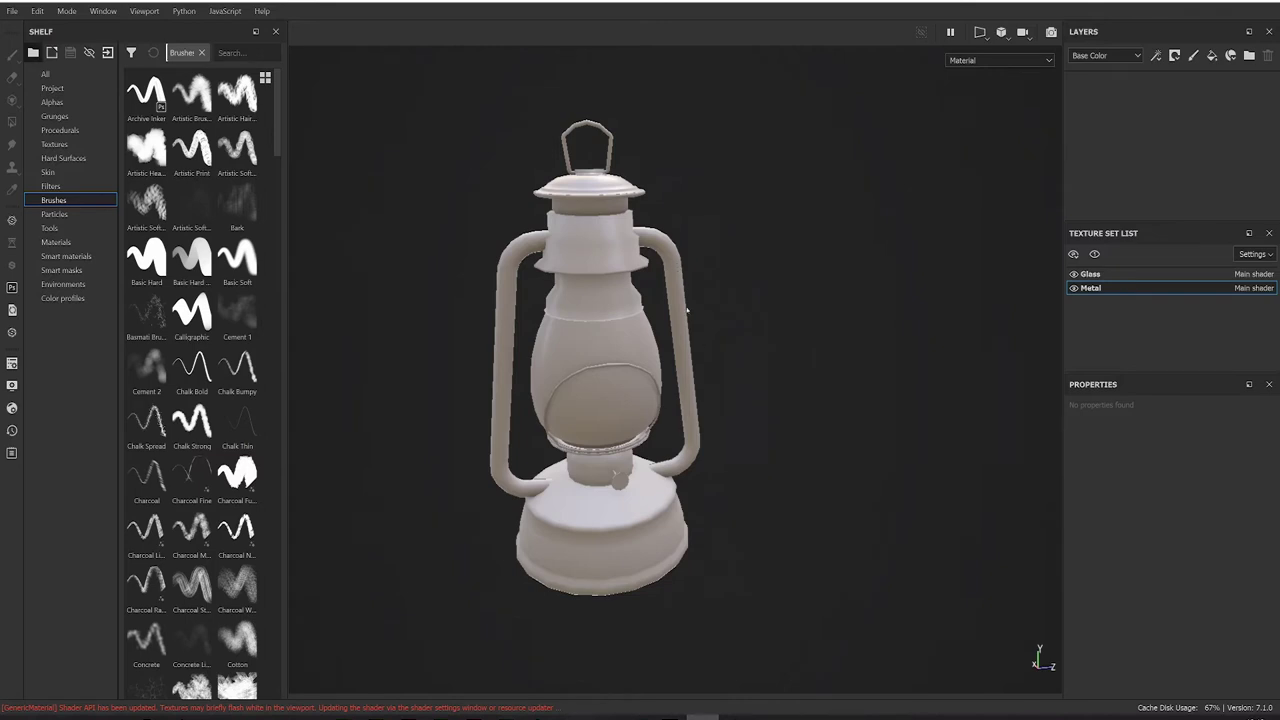
pyautogui.keyDown('alt'); pyautogui.moveTo(940, 394); pyautogui.dragTo(900, 372); pyautogui.keyUp('alt')
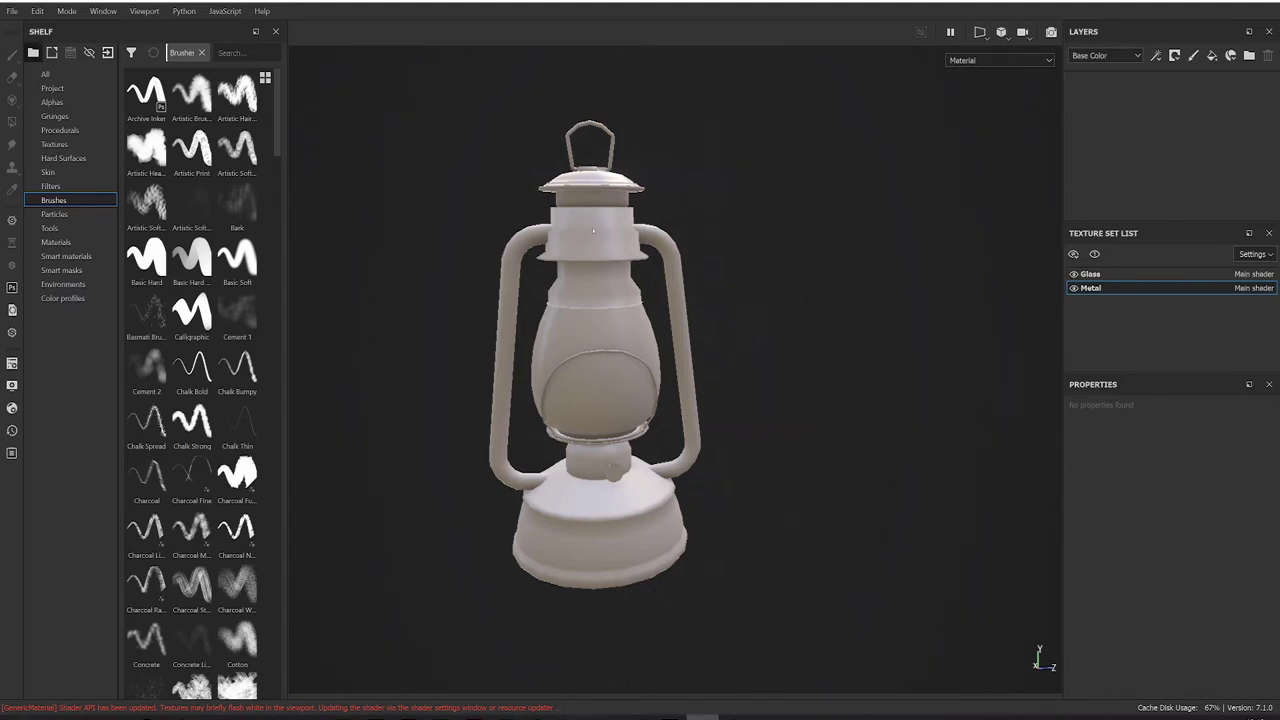
pyautogui.keyDown('alt'); pyautogui.moveTo(675, 528); pyautogui.dragTo(829, 443); pyautogui.keyUp('alt')
pyautogui.keyDown('alt'); pyautogui.moveTo(809, 306); pyautogui.dragTo(808, 267); pyautogui.keyUp('alt')
pyautogui.keyDown('alt'); pyautogui.moveTo(808, 267); pyautogui.dragTo(729, 246, button='middle'); pyautogui.keyUp('alt')
# - Switch the viewport to 3D/2D and pan and zoom the lantern and UV layout
pyautogui.click(980, 32)
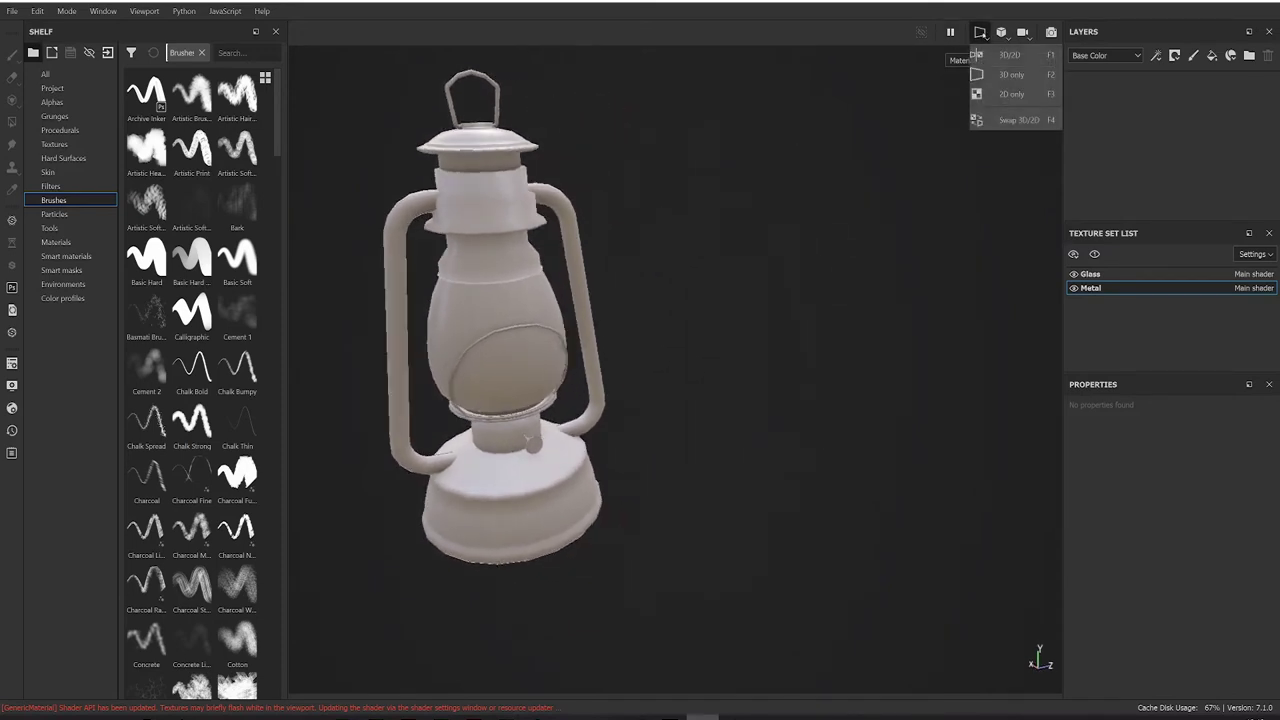
pyautogui.click(1008, 55)
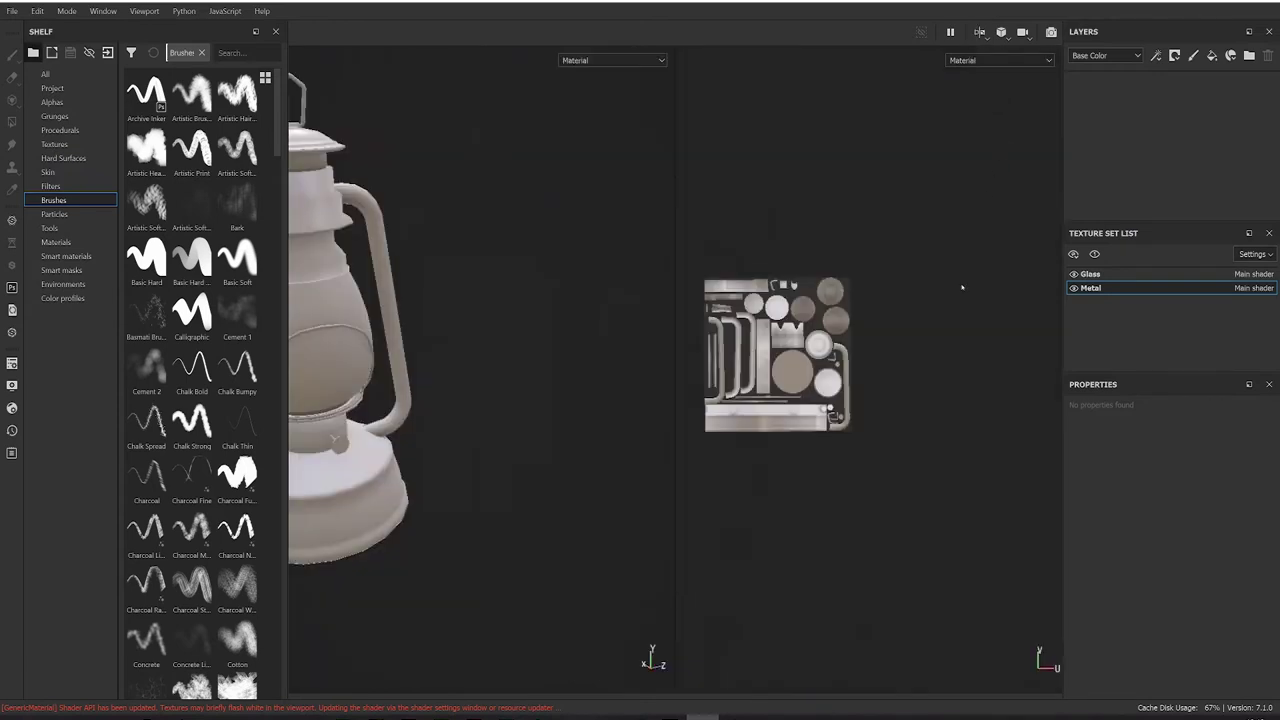
pyautogui.keyDown('alt'); pyautogui.moveTo(370, 262); pyautogui.dragTo(530, 319, button='middle'); pyautogui.keyUp('alt')
pyautogui.keyDown('alt'); pyautogui.moveTo(780, 355); pyautogui.dragTo(840, 357, button='middle'); pyautogui.keyUp('alt')
pyautogui.scroll(-2, 839, 366)
pyautogui.scroll(3, 850, 390)
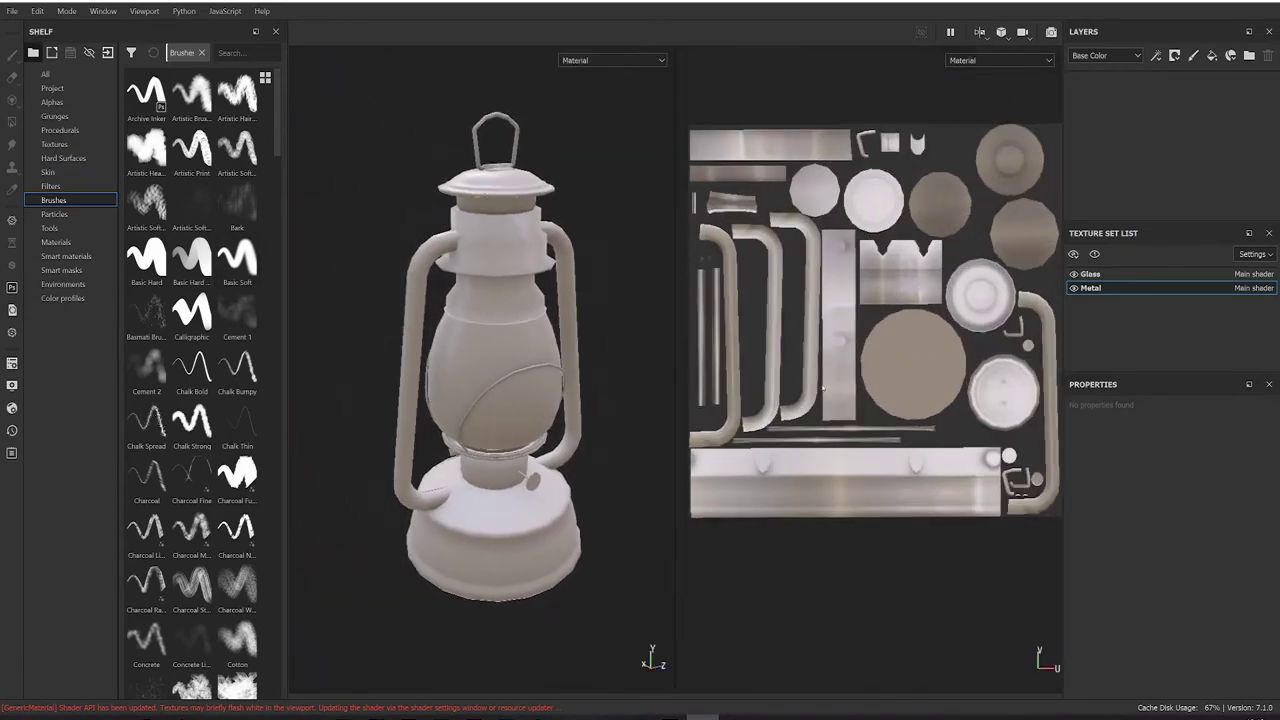
pyautogui.scroll(-1, 852, 391)
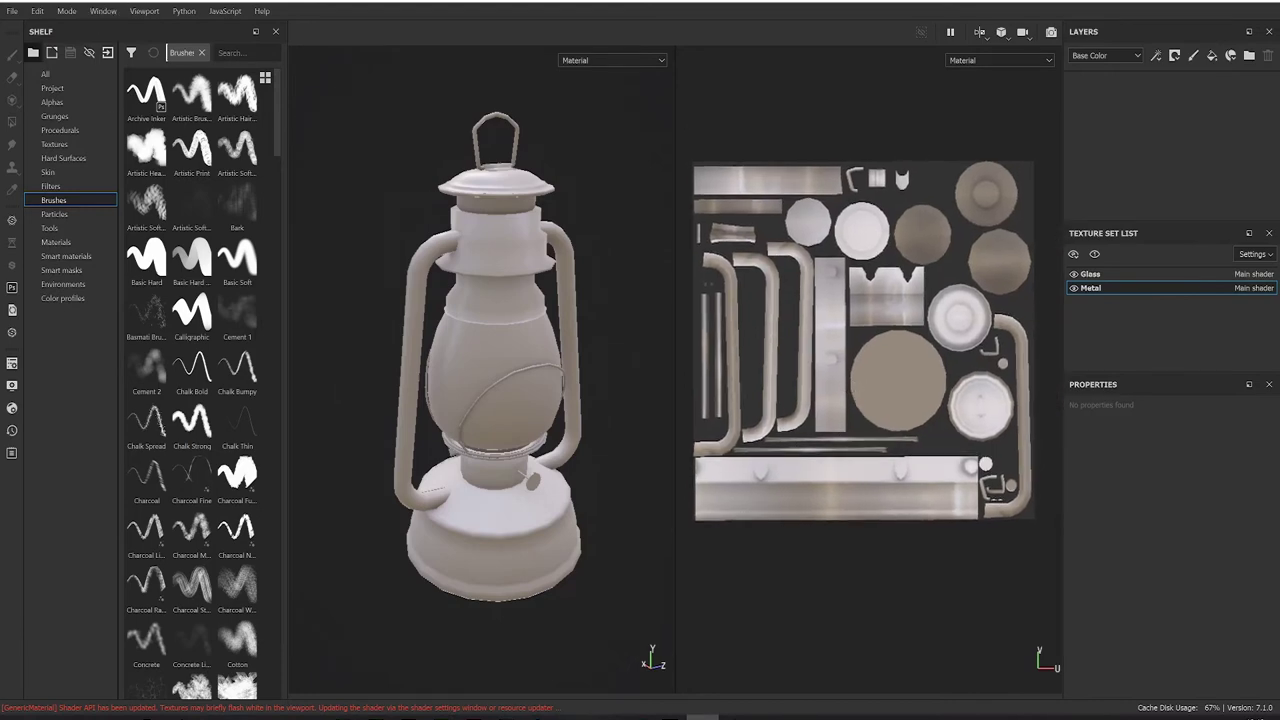
# - Check the program version in Help > About, then close it
pyautogui.click(262, 10)
pyautogui.click(285, 30)
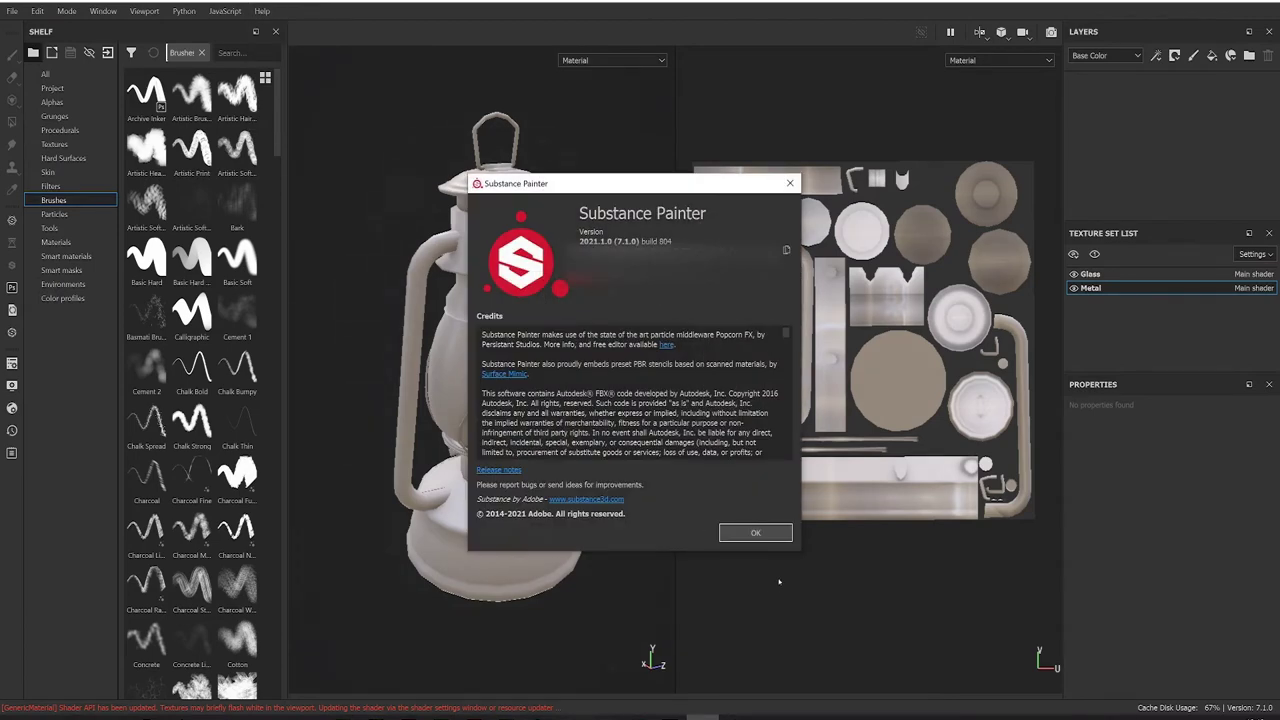
pyautogui.click(756, 535)
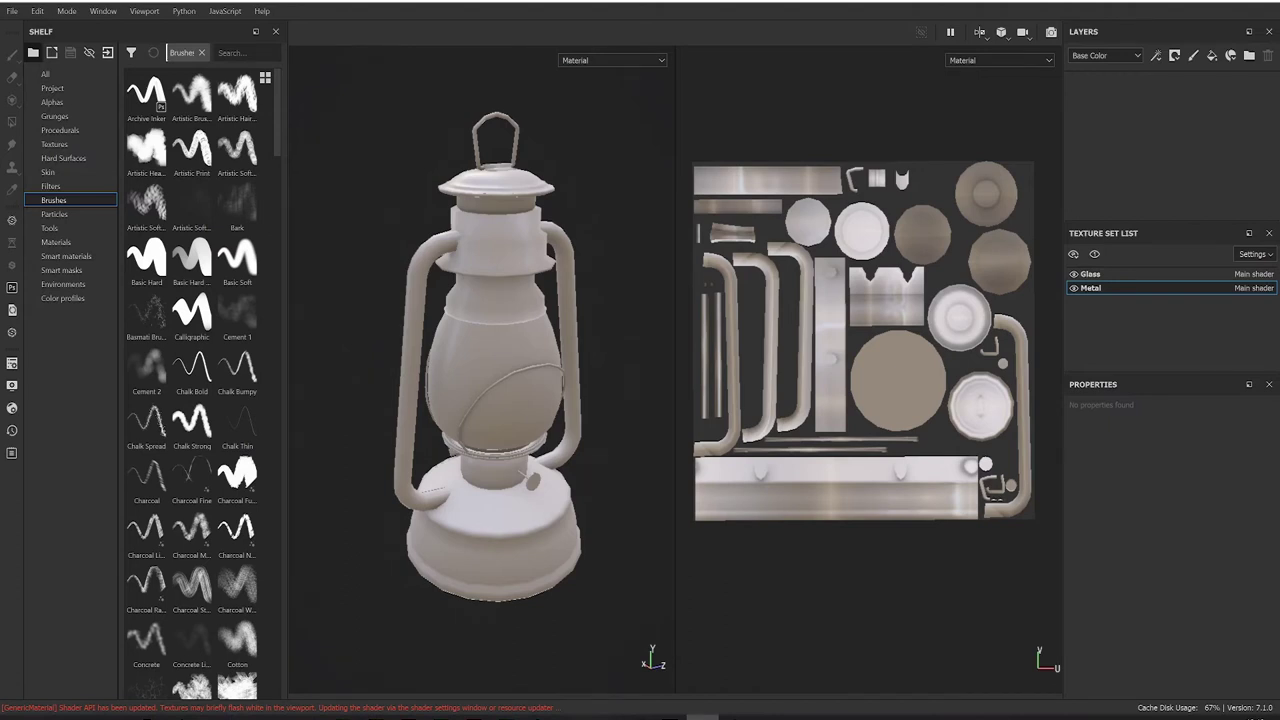
pyautogui.keyDown('alt'); pyautogui.moveTo(547, 404); pyautogui.dragTo(513, 305); pyautogui.keyUp('alt')
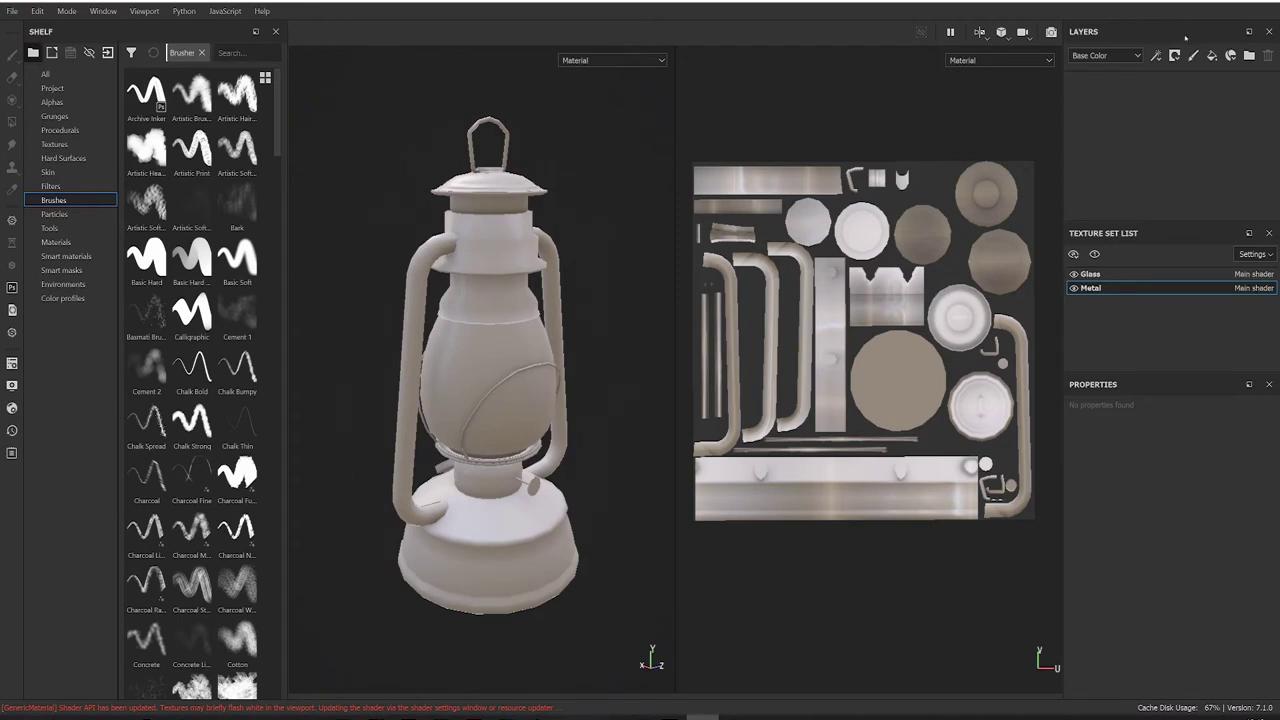
# - Add a fill layer to Metal, trying a blue base colour before settling on orange-yellow
pyautogui.click(1212, 55)
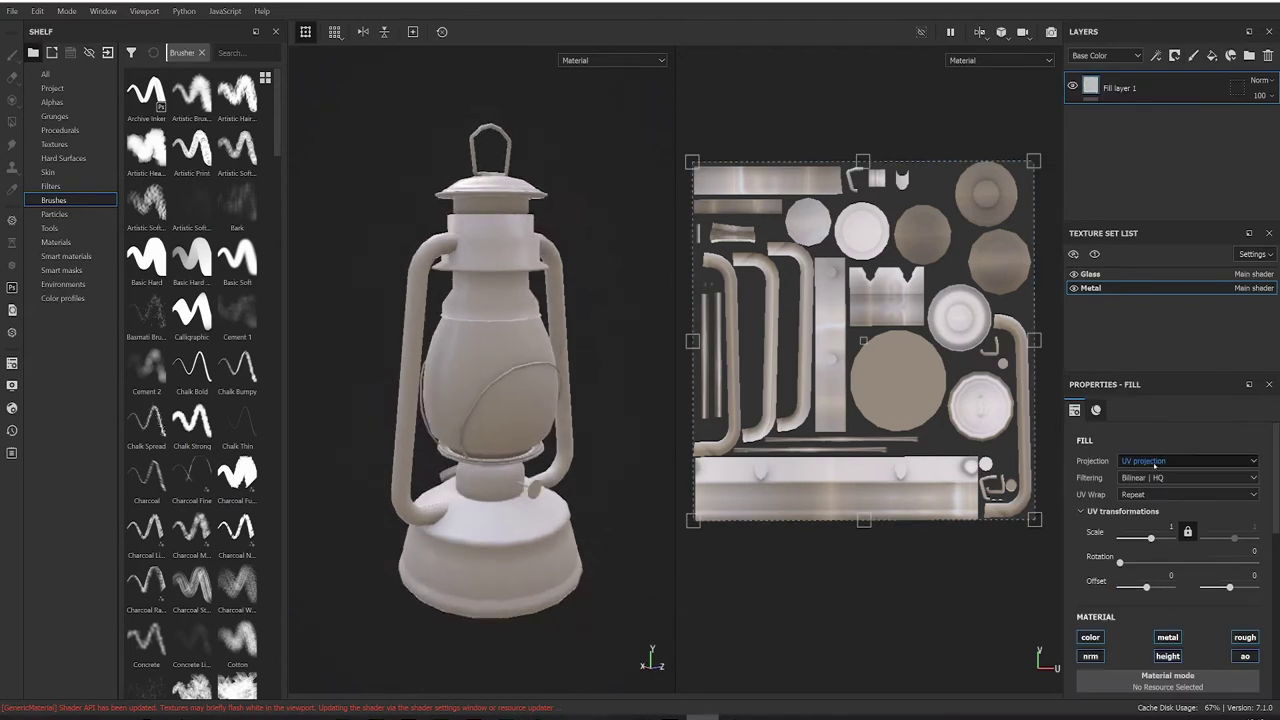
pyautogui.scroll(-3, 1155, 488)
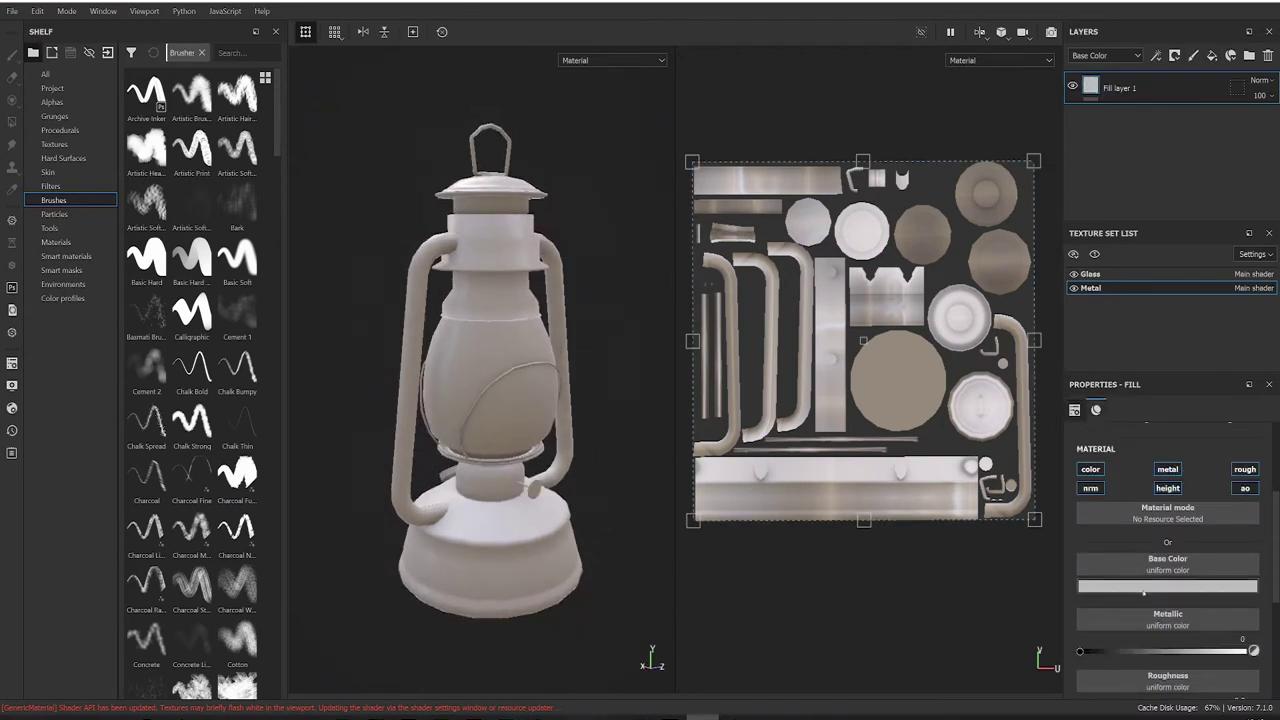
pyautogui.click(1146, 587)
pyautogui.moveTo(1157, 502); pyautogui.dragTo(1193, 437)
pyautogui.click(1210, 488)
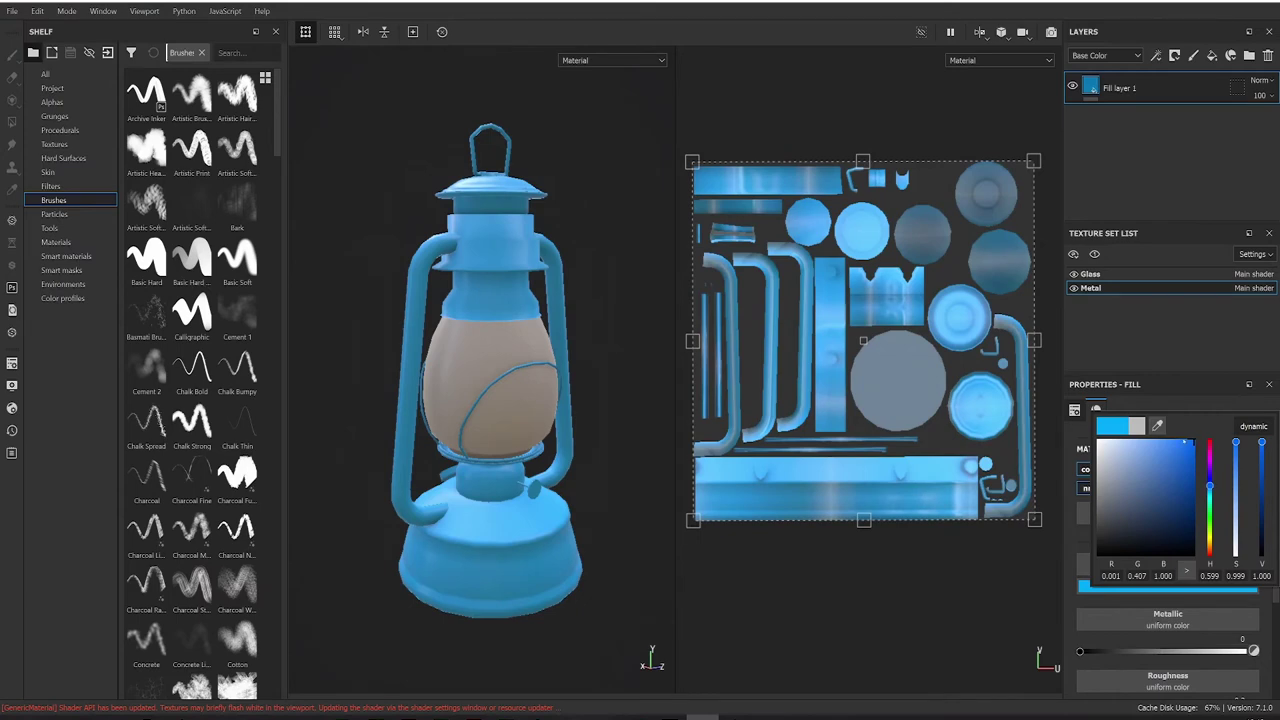
pyautogui.click(942, 644)
pyautogui.keyDown('alt'); pyautogui.moveTo(655, 455); pyautogui.dragTo(586, 333); pyautogui.keyUp('alt')
pyautogui.click(1167, 586)
pyautogui.moveTo(1210, 488); pyautogui.dragTo(1211, 538)
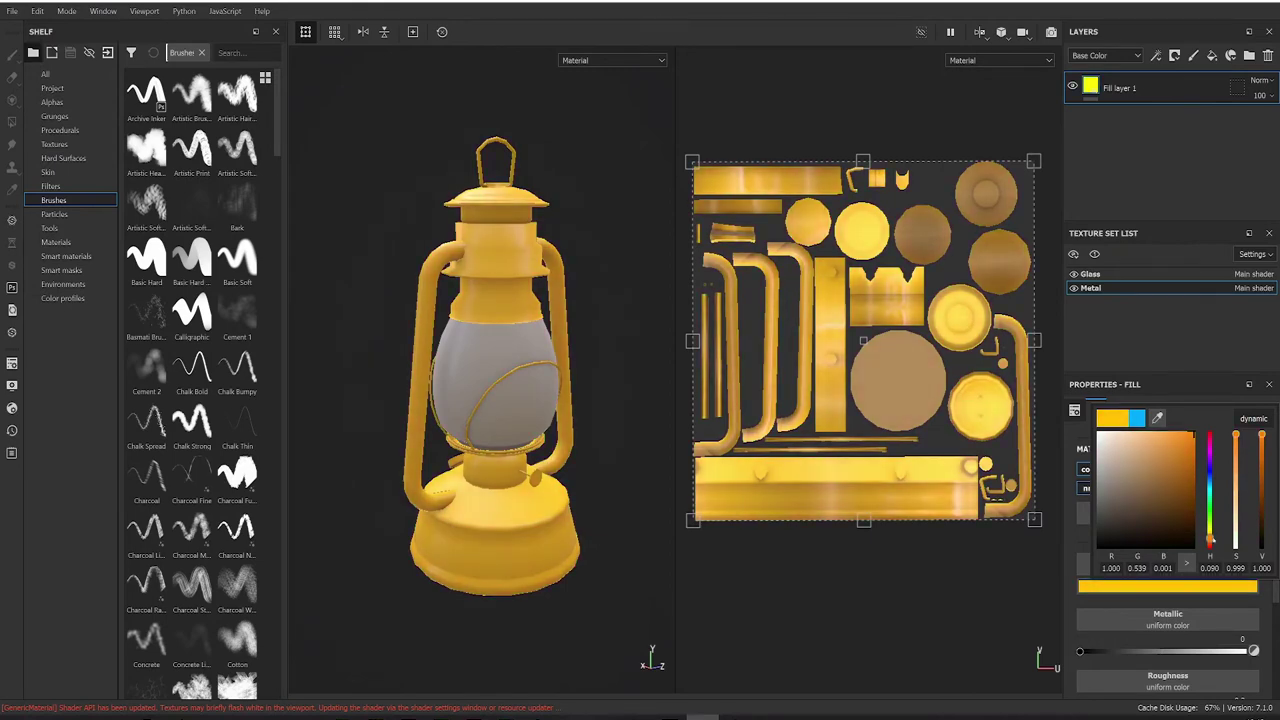
pyautogui.keyDown('alt'); pyautogui.moveTo(594, 414); pyautogui.dragTo(604, 336); pyautogui.keyUp('alt')
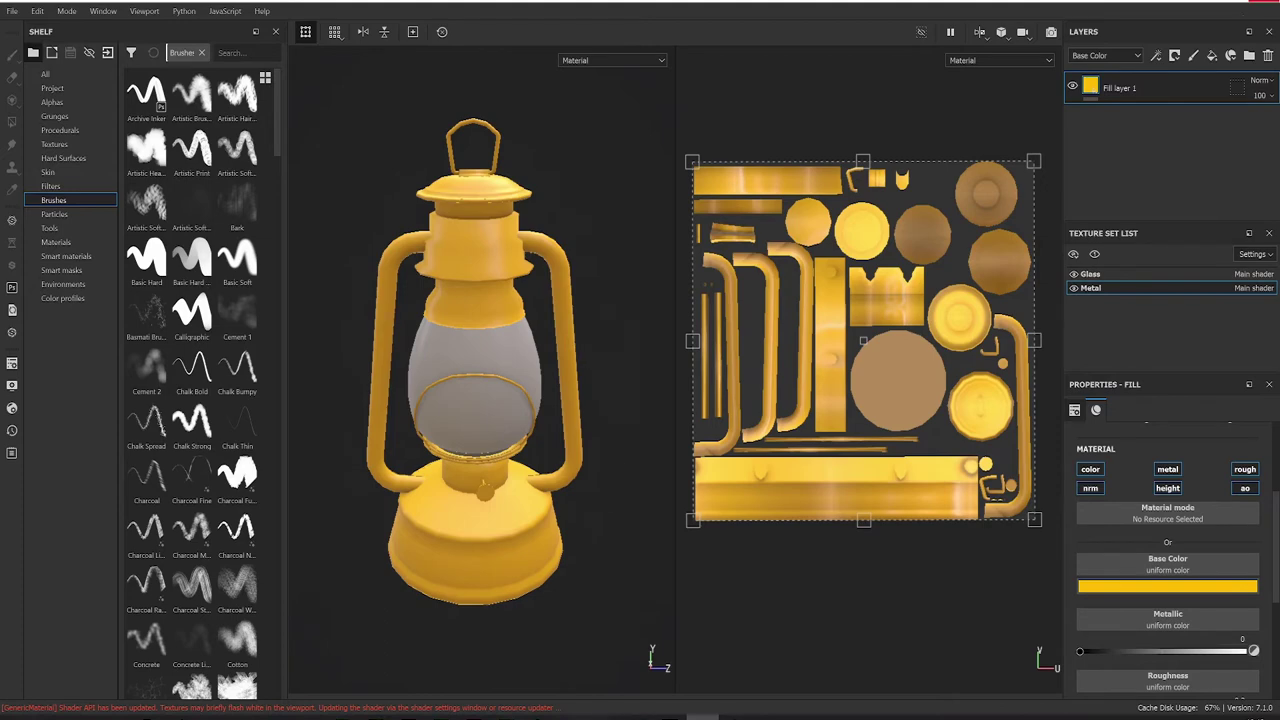
# - Add a black mask to Fill layer 1 to hide its colour
pyautogui.rightClick(1090, 84)
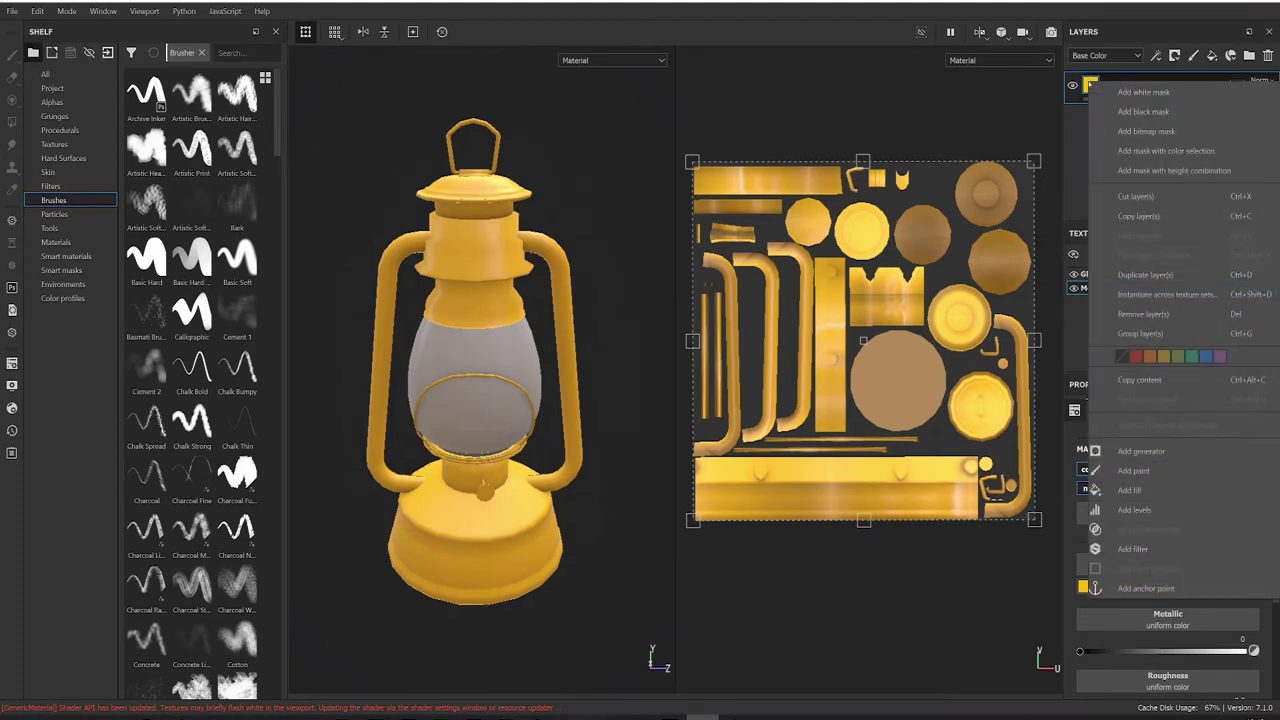
pyautogui.click(1143, 111)
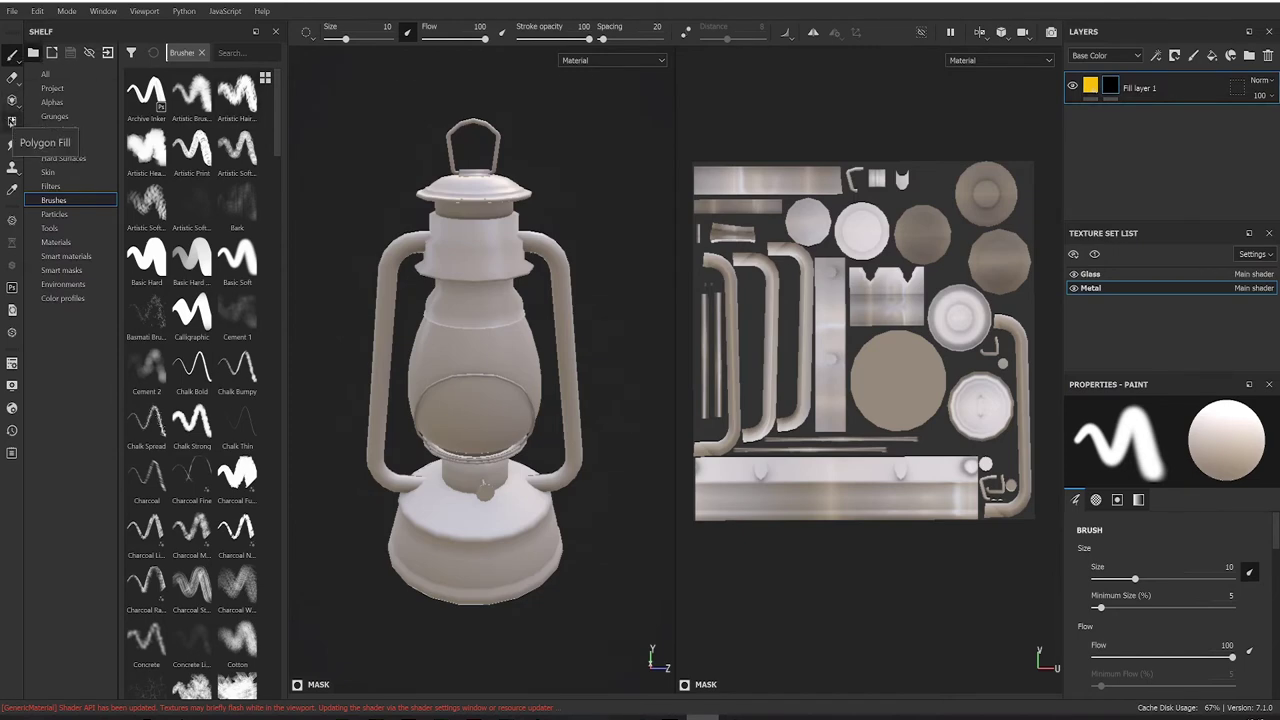
pyautogui.click(12, 121)
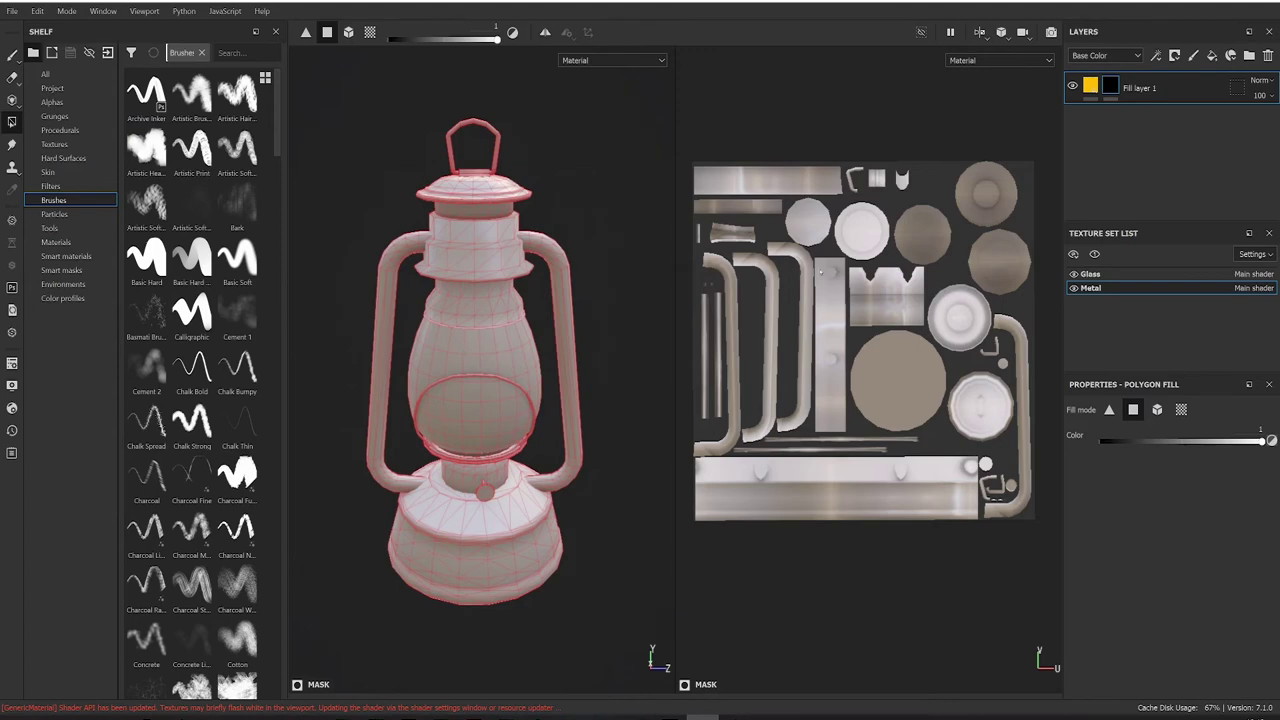
pyautogui.moveTo(807, 330); pyautogui.dragTo(807, 324, button='middle')
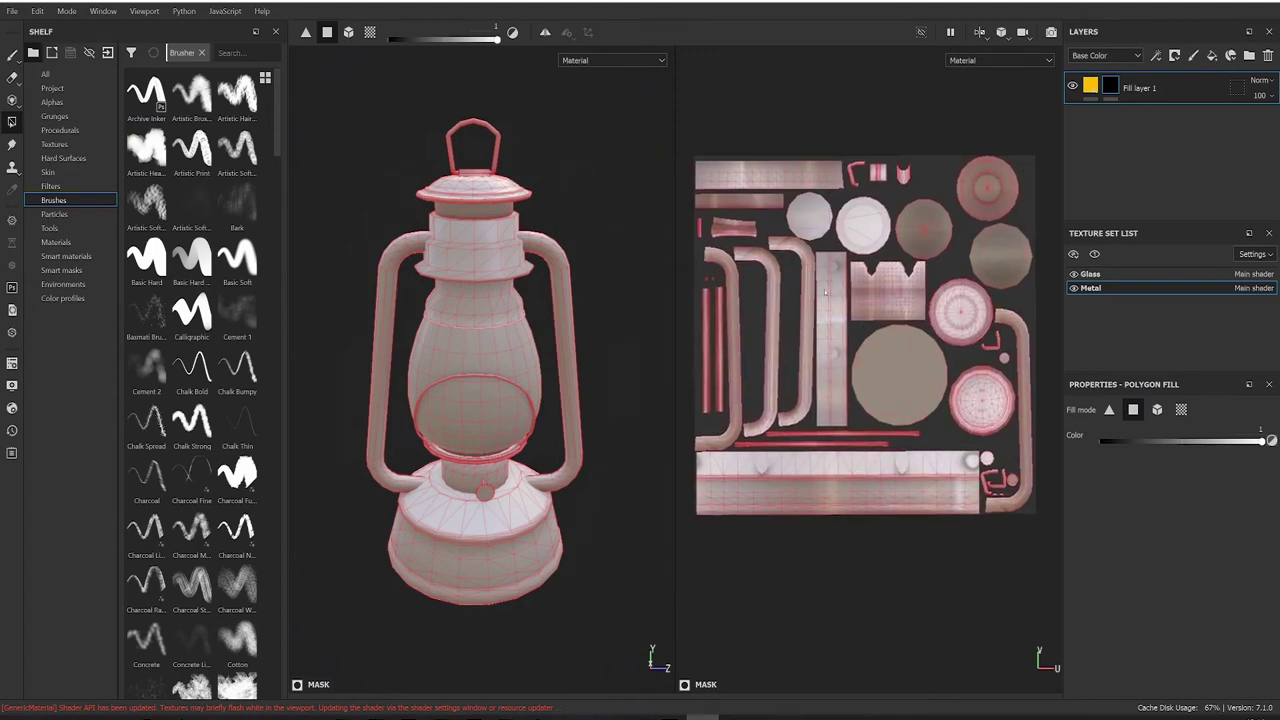
pyautogui.moveTo(859, 283); pyautogui.dragTo(862, 289, button='middle')
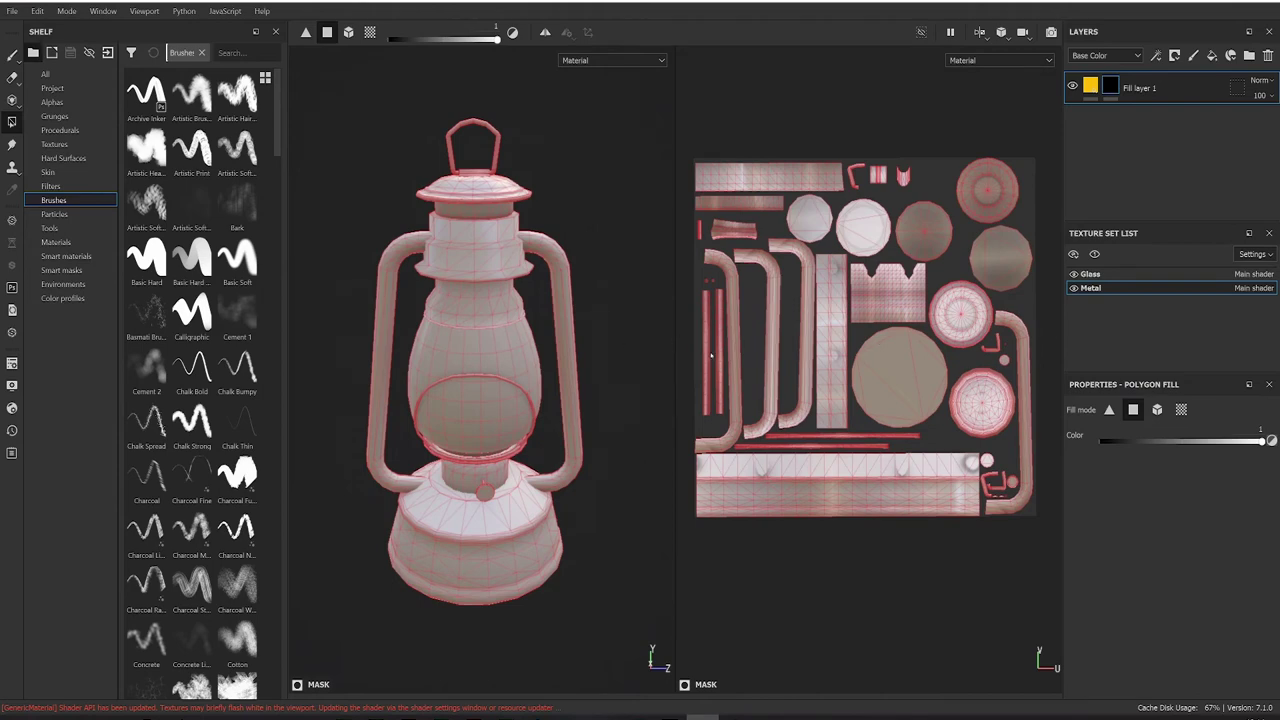
pyautogui.press('f')
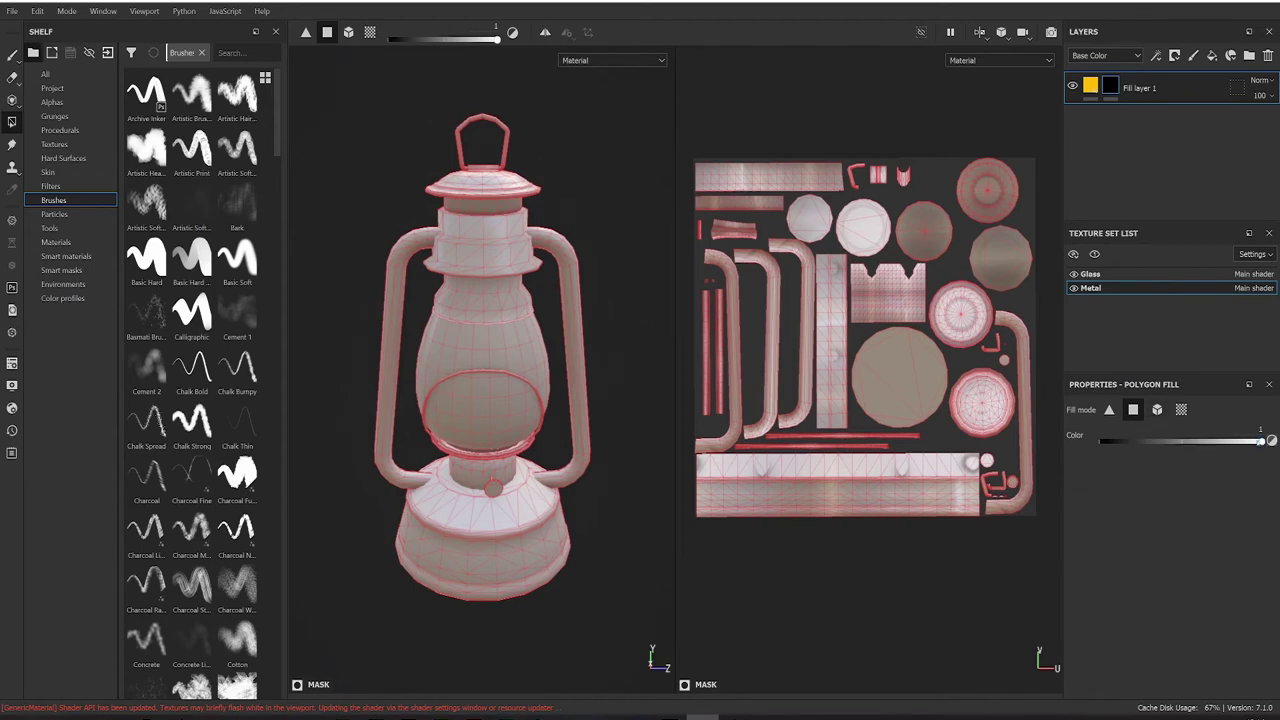
pyautogui.moveTo(1262, 441); pyautogui.dragTo(1101, 442)
pyautogui.moveTo(1101, 442); pyautogui.dragTo(1268, 441)
pyautogui.click(1109, 409)
pyautogui.click(824, 336)
pyautogui.click(823, 321)
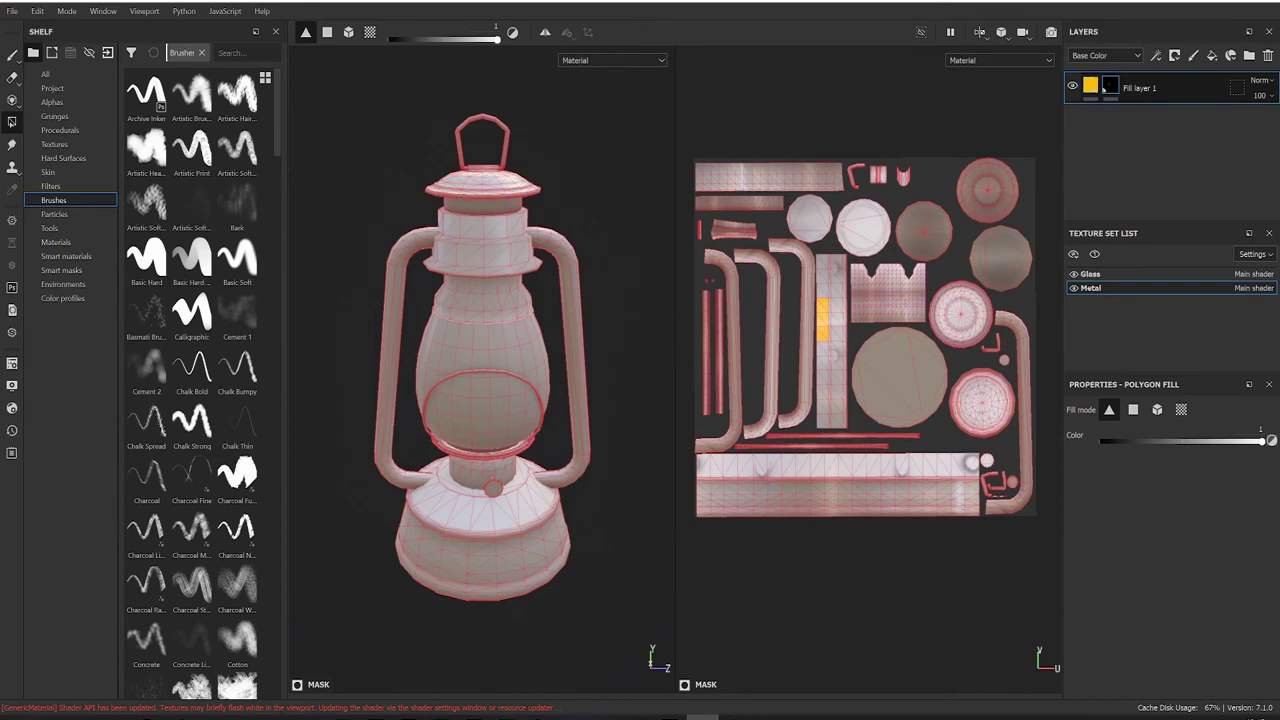
pyautogui.moveTo(1111, 88)
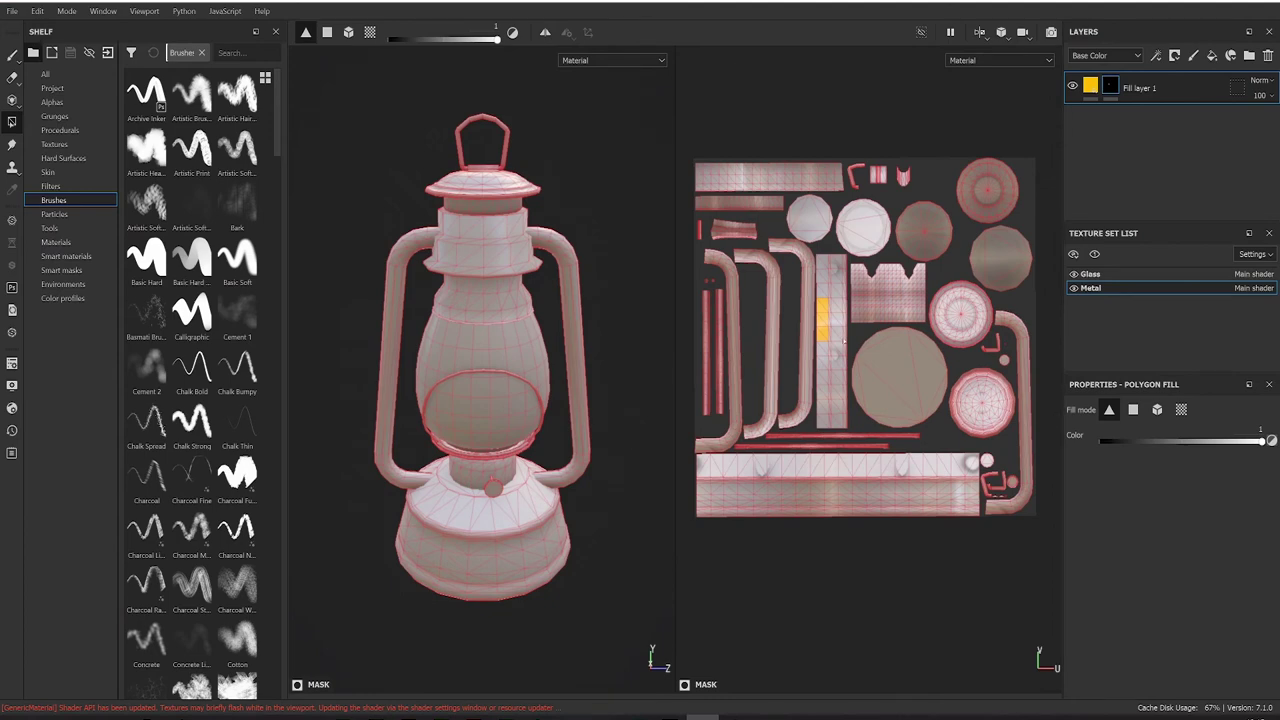
pyautogui.press('ctrl')
# - Undo the top-band fill, set Polygon Fill to mesh mode, and check both orange handles
pyautogui.click(1133, 409)
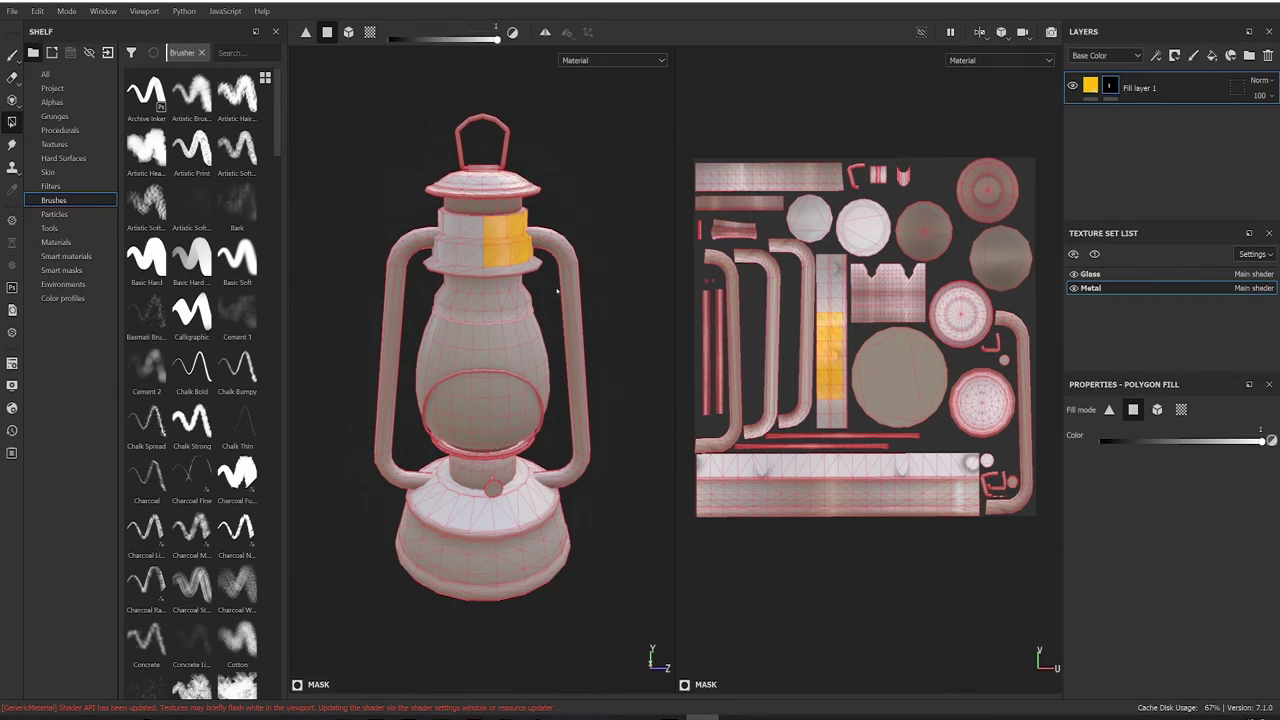
pyautogui.hotkey('ctrl', 'z')
pyautogui.click(1158, 410)
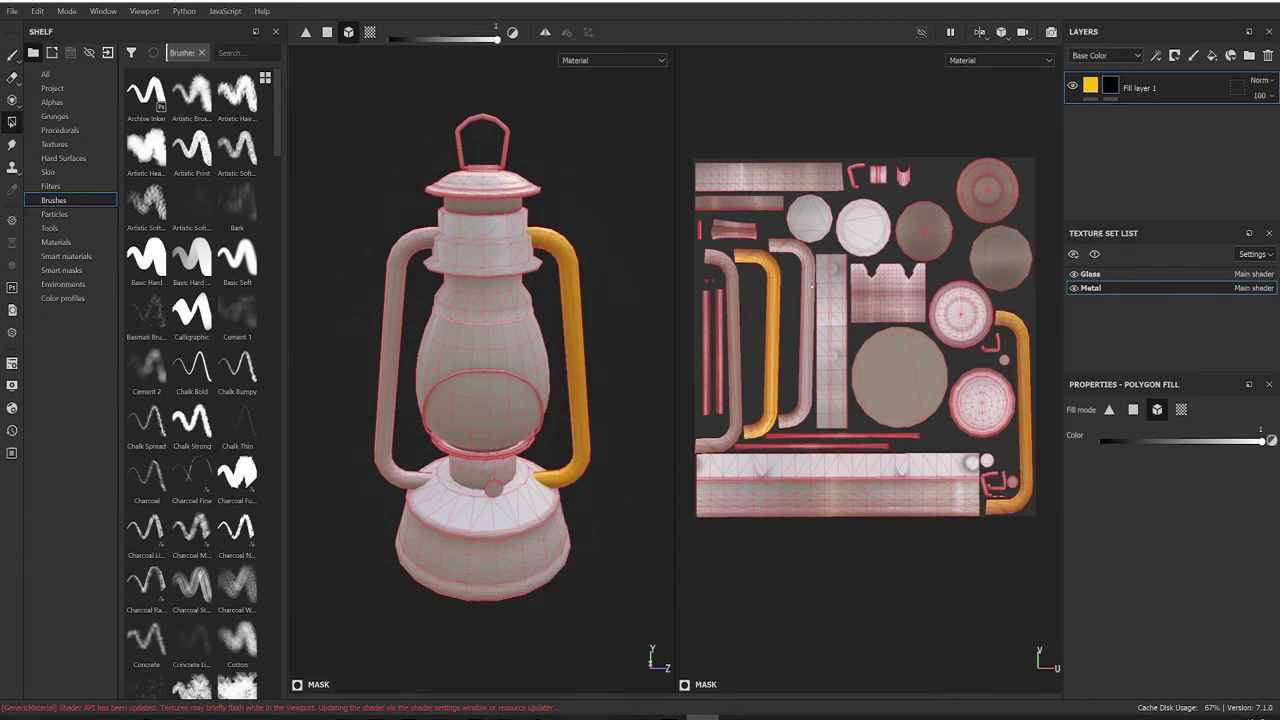
pyautogui.keyDown('alt'); pyautogui.moveTo(703, 380); pyautogui.dragTo(641, 329); pyautogui.keyUp('alt')
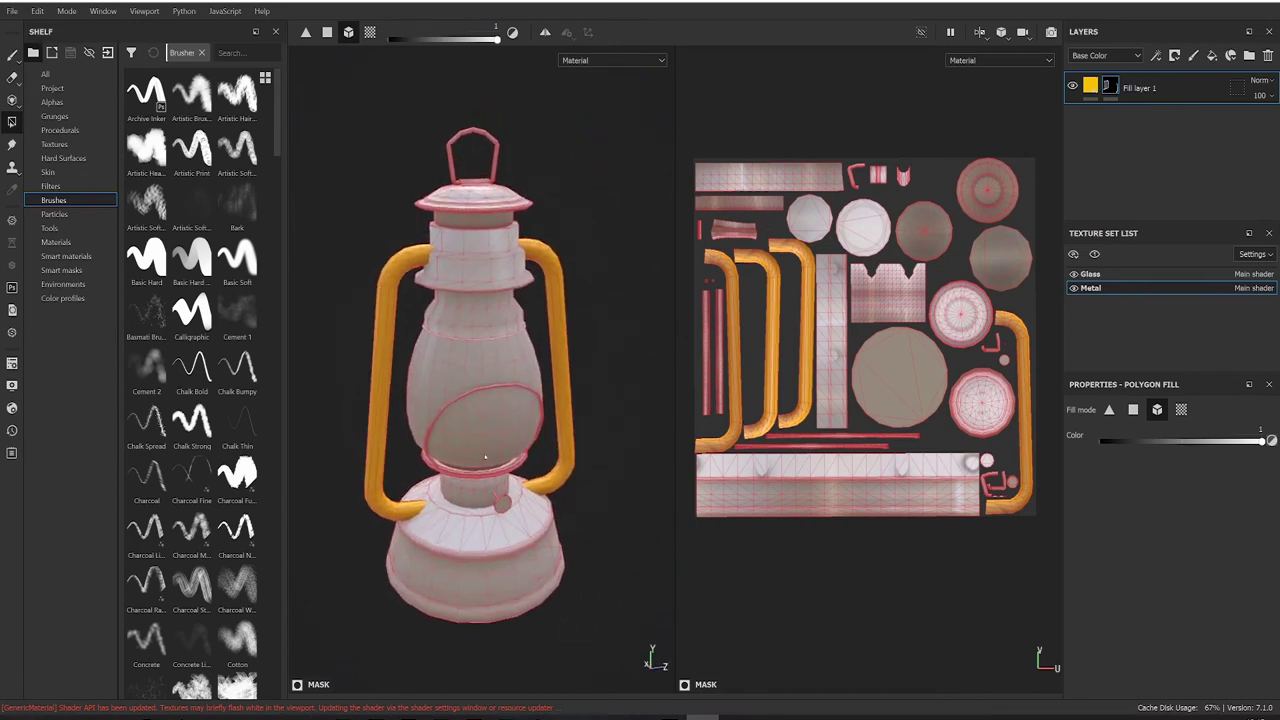
pyautogui.keyDown('alt'); pyautogui.moveTo(589, 337); pyautogui.dragTo(444, 486); pyautogui.keyUp('alt')
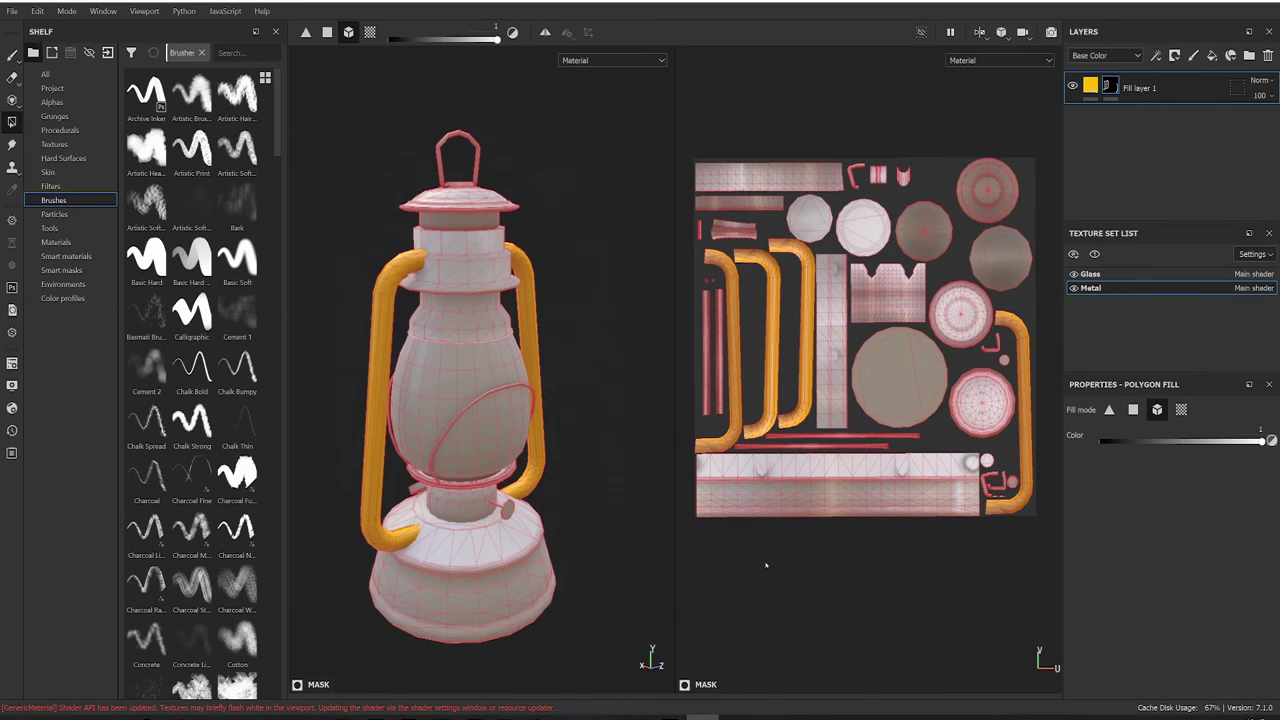
pyautogui.keyDown('alt'); pyautogui.moveTo(596, 322); pyautogui.dragTo(550, 330); pyautogui.keyUp('alt')
# - Add Fill layer 2 with a black mask and move Fill layer 1 above it
pyautogui.click(1212, 55)
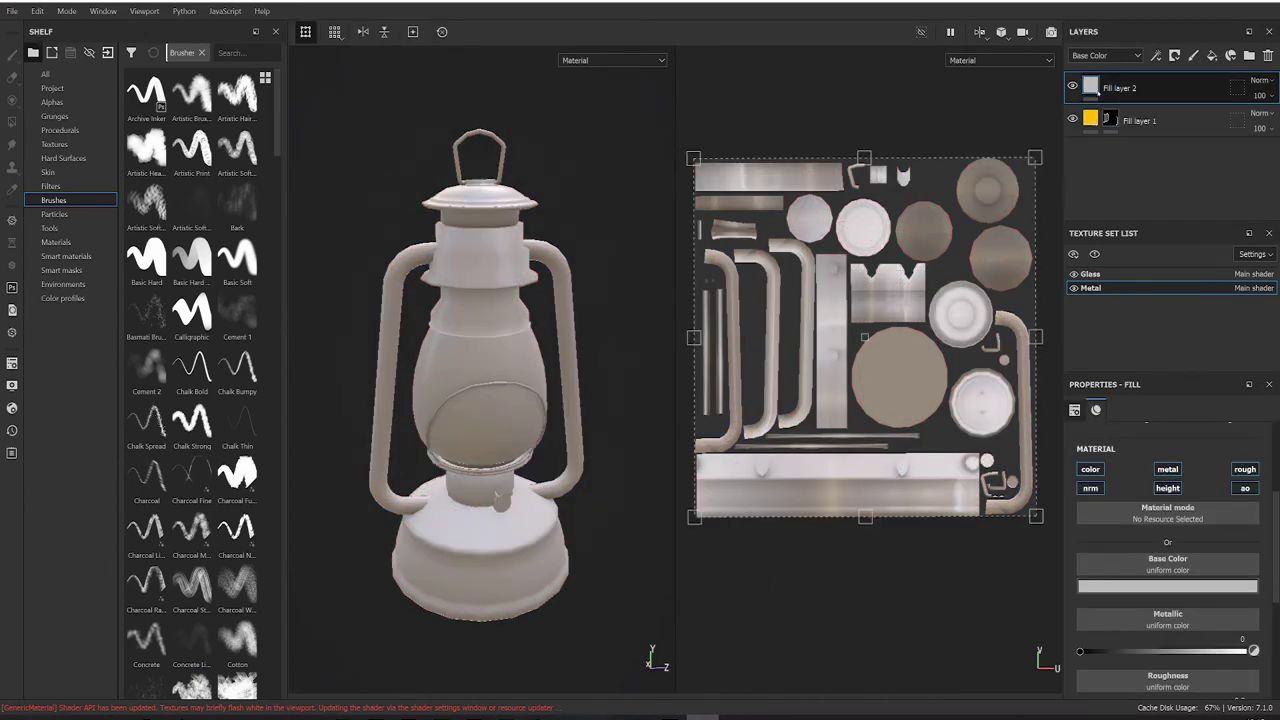
pyautogui.rightClick(1110, 91)
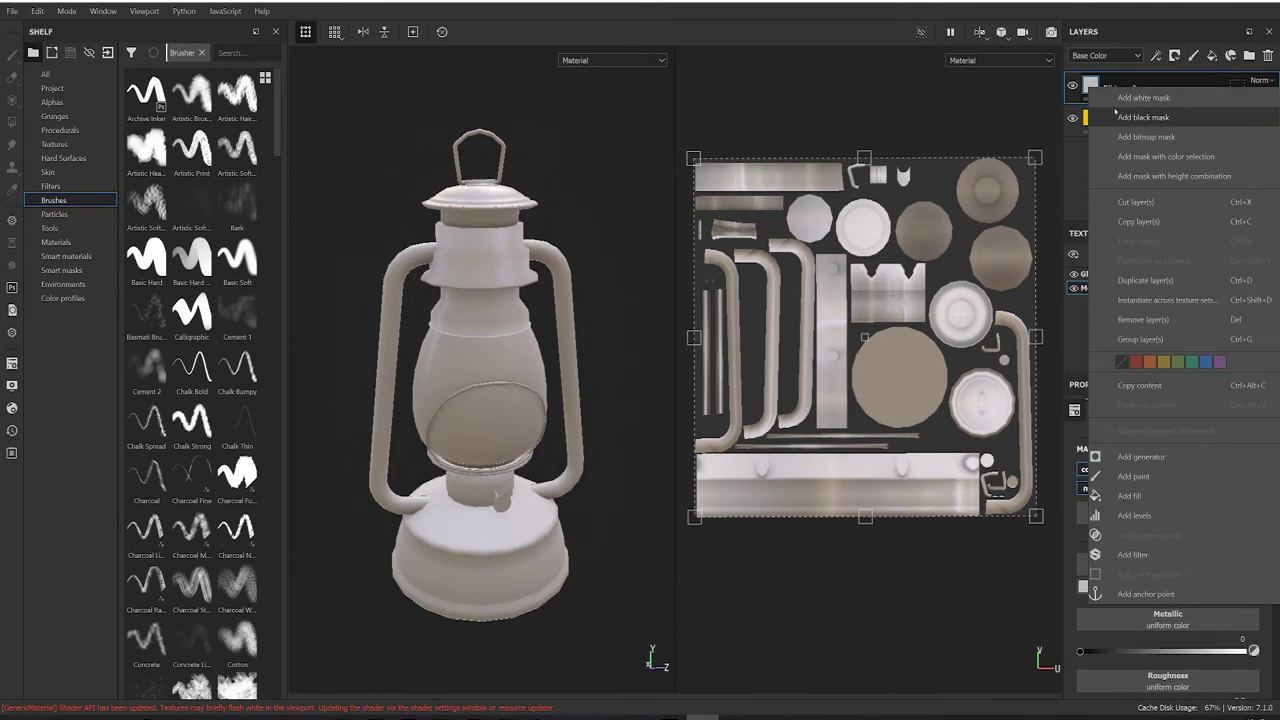
pyautogui.click(1143, 117)
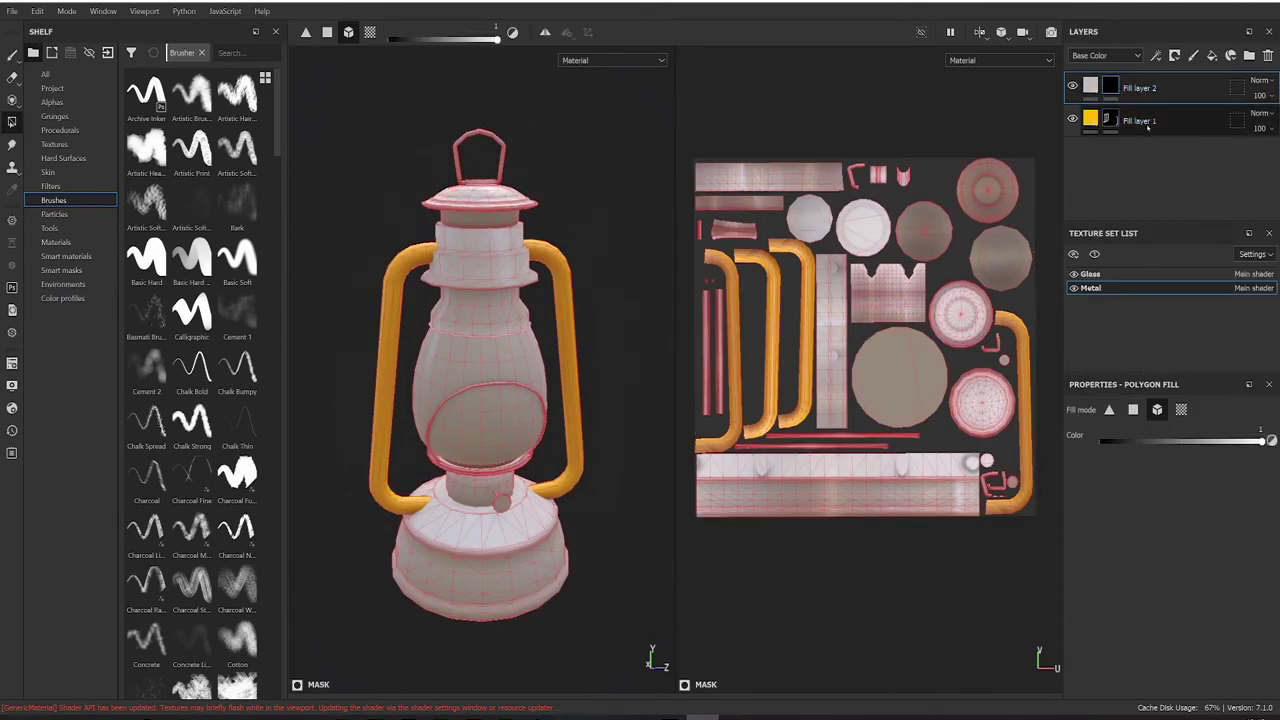
pyautogui.moveTo(1152, 121); pyautogui.dragTo(1150, 86)
# - Set Fill layer 2's base colour to cyan
pyautogui.click(1140, 120)
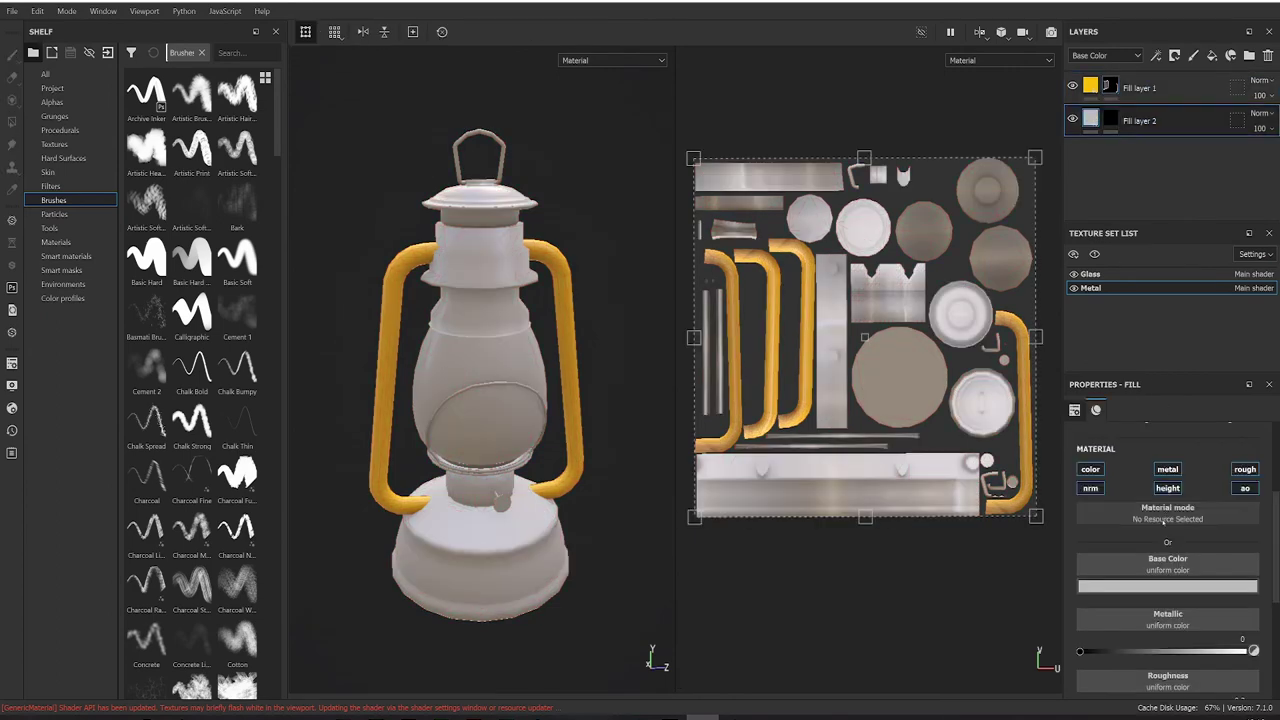
pyautogui.click(1167, 585)
pyautogui.moveTo(1150, 502); pyautogui.dragTo(1192, 440)
pyautogui.moveTo(1209, 553); pyautogui.dragTo(1209, 489)
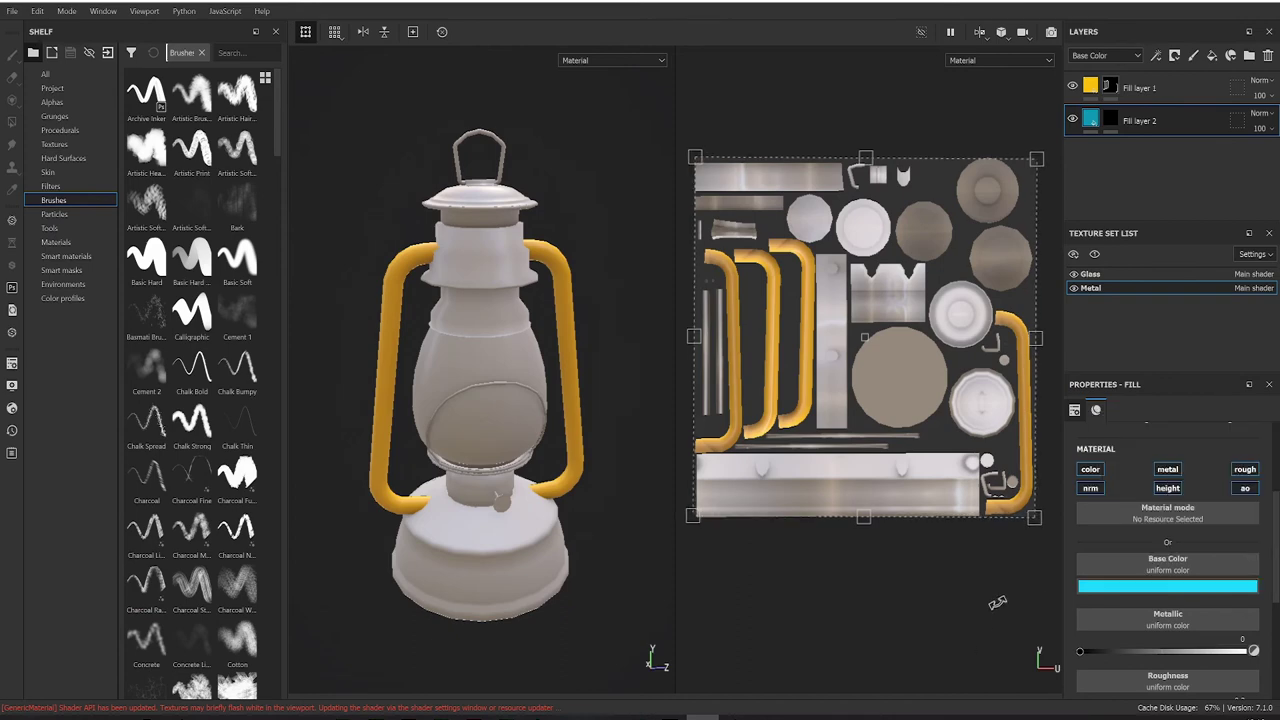
pyautogui.keyDown('alt'); pyautogui.moveTo(611, 234); pyautogui.dragTo(631, 251); pyautogui.keyUp('alt')
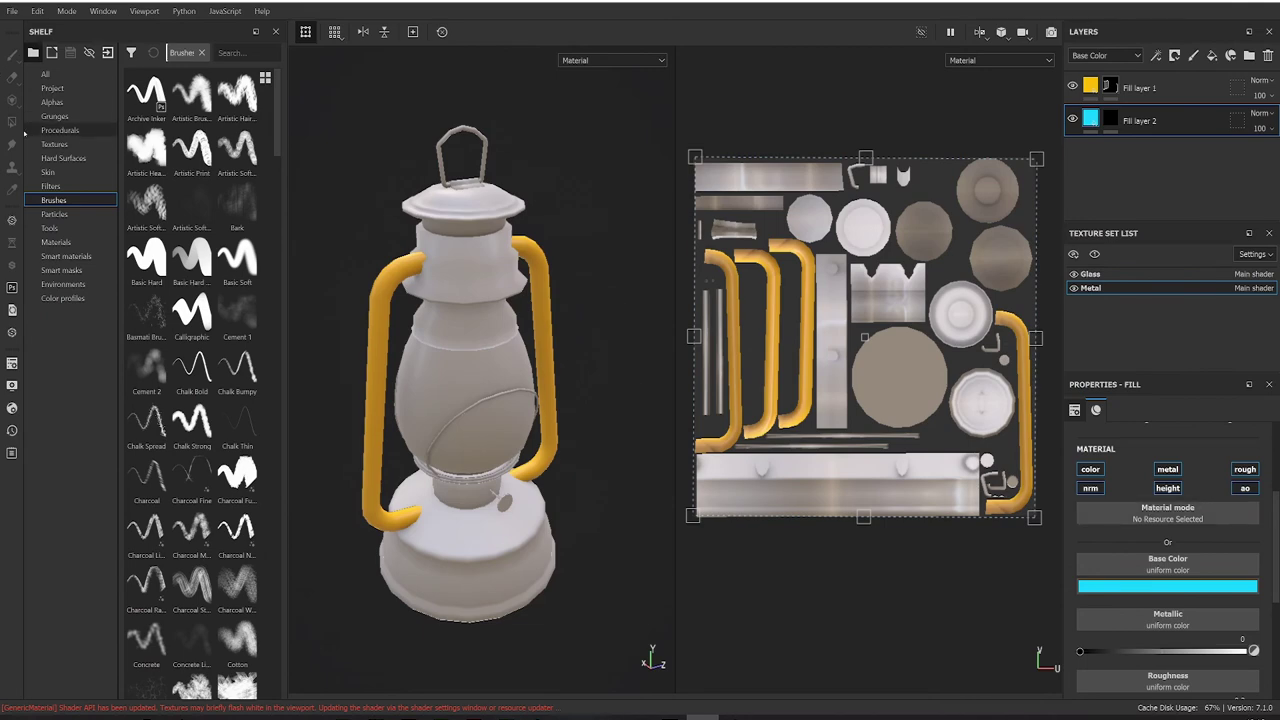
# - Polygon-fill the lantern's body band, cap, base and upper cylinder into Fill layer 2's cyan mask
pyautogui.press('4')
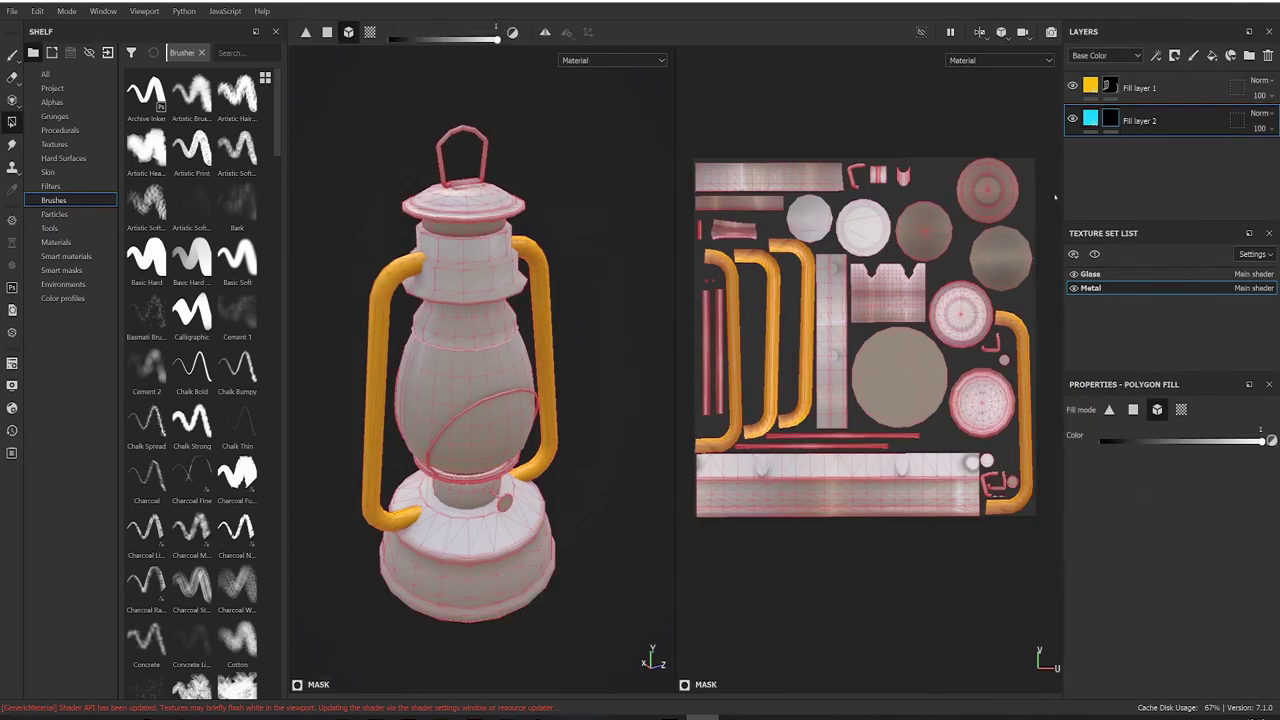
pyautogui.click(776, 188)
pyautogui.click(992, 418)
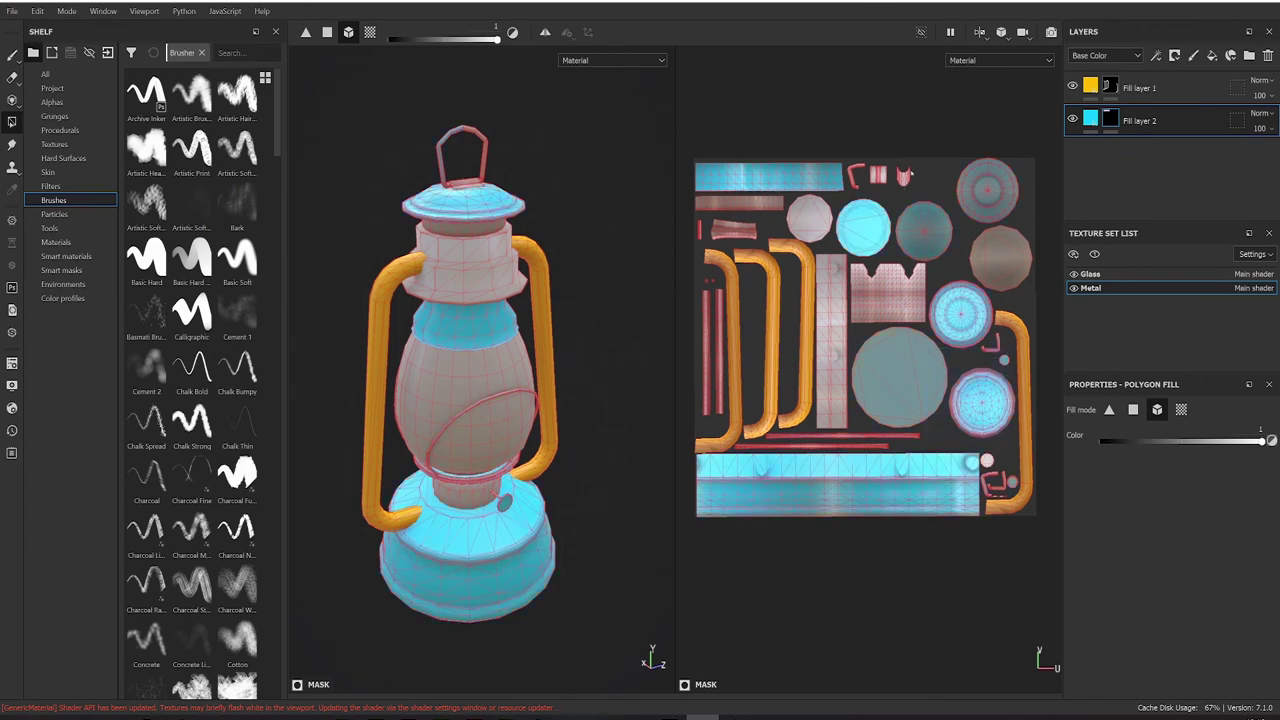
pyautogui.click(878, 176)
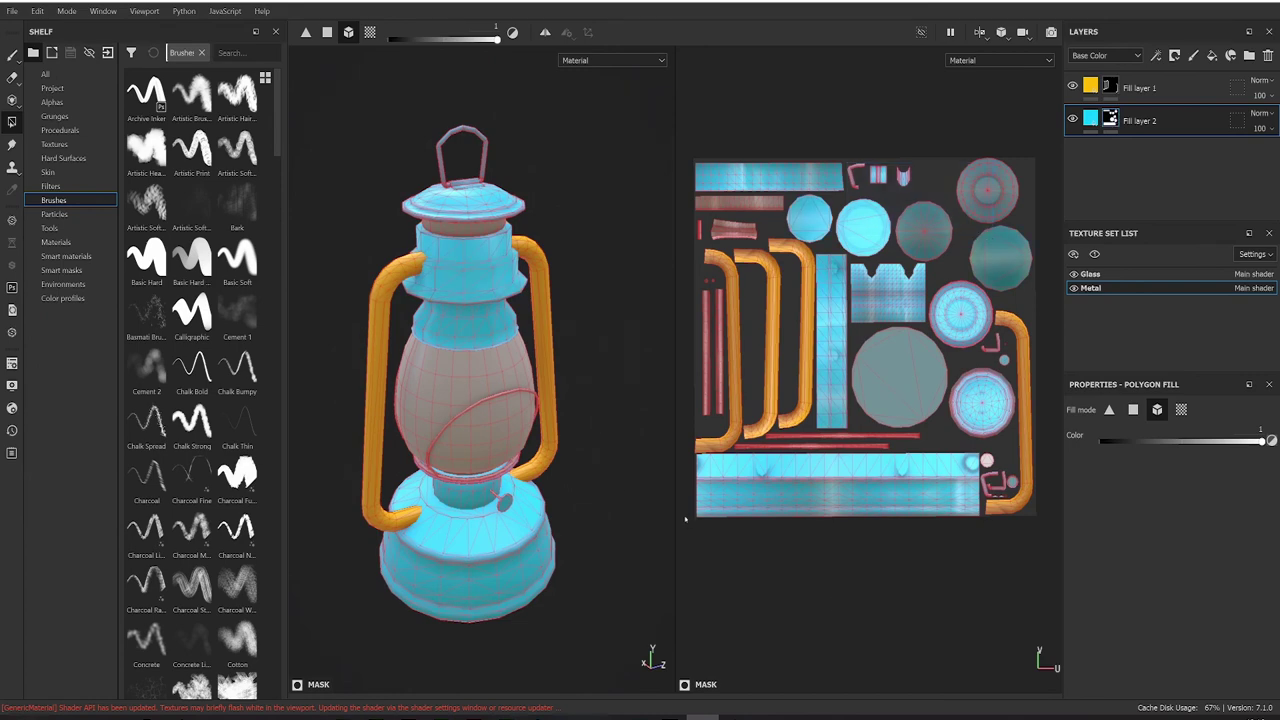
pyautogui.keyDown('alt'); pyautogui.moveTo(672, 518); pyautogui.dragTo(640, 470); pyautogui.keyUp('alt')
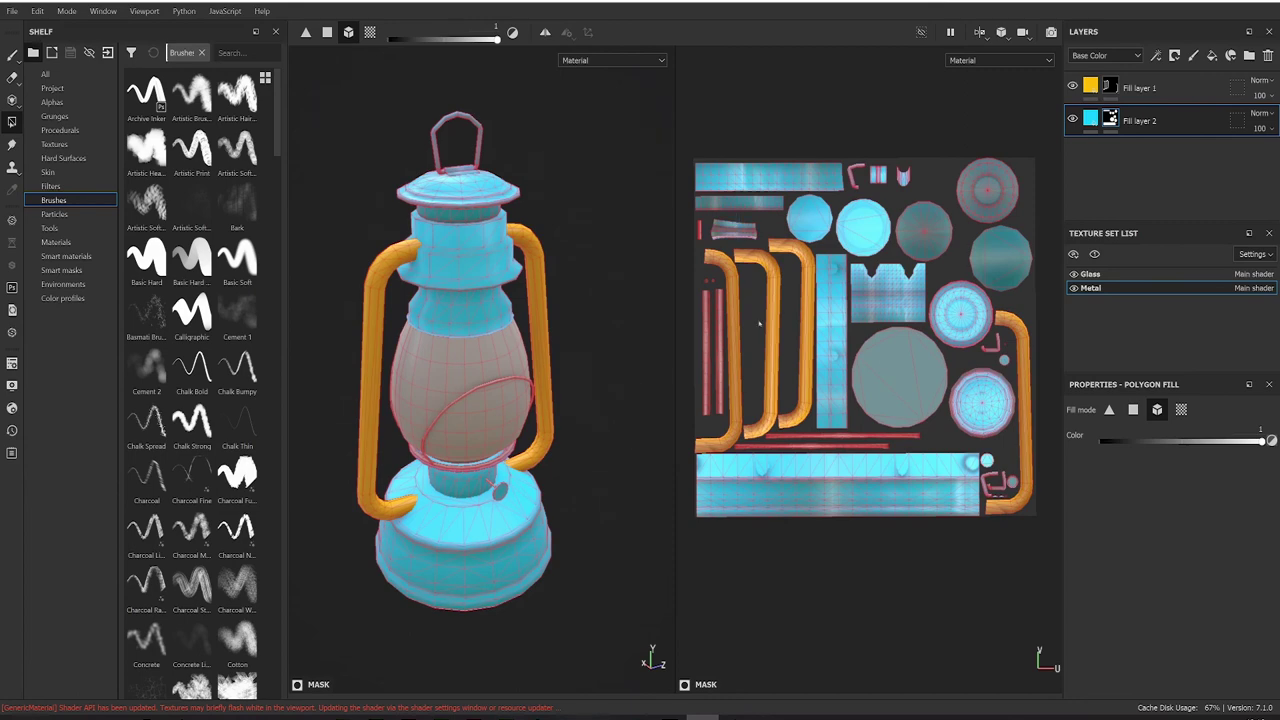
pyautogui.keyDown('alt'); pyautogui.moveTo(583, 487); pyautogui.dragTo(600, 400); pyautogui.keyUp('alt')
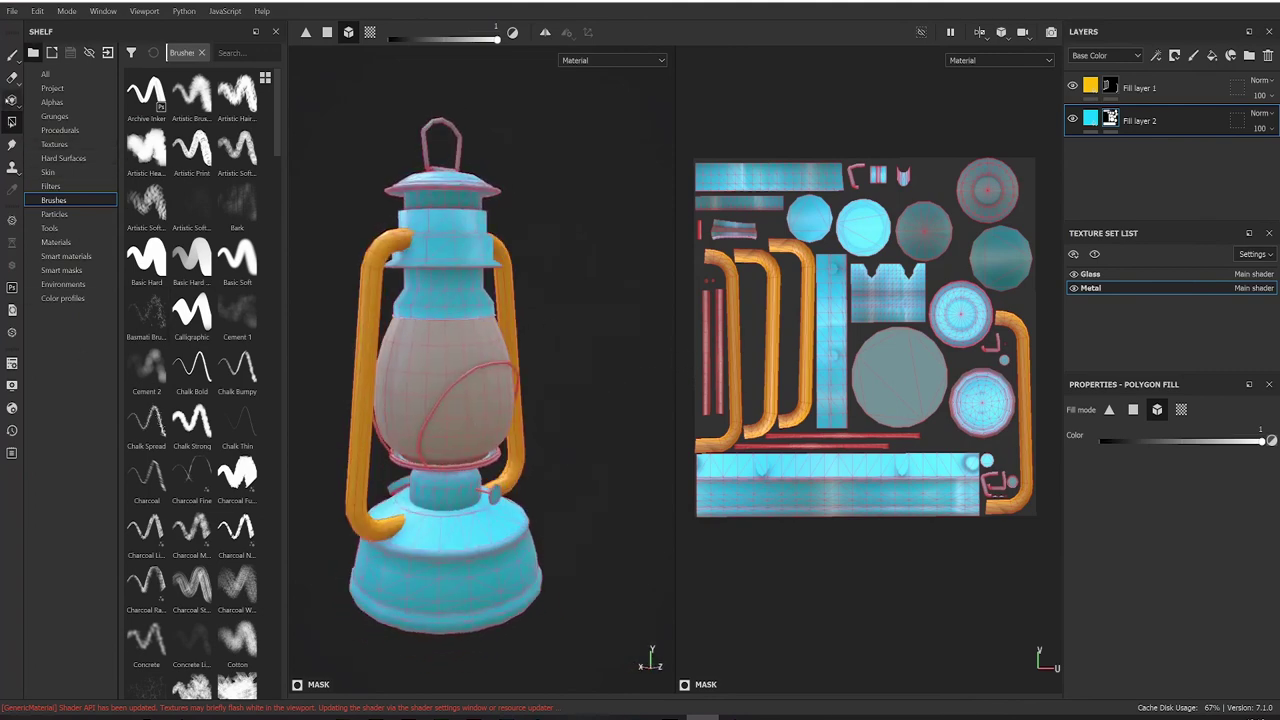
# - Switch to the Paint brush to drop the wireframe, then view the lantern in 3D only
pyautogui.click(13, 57)
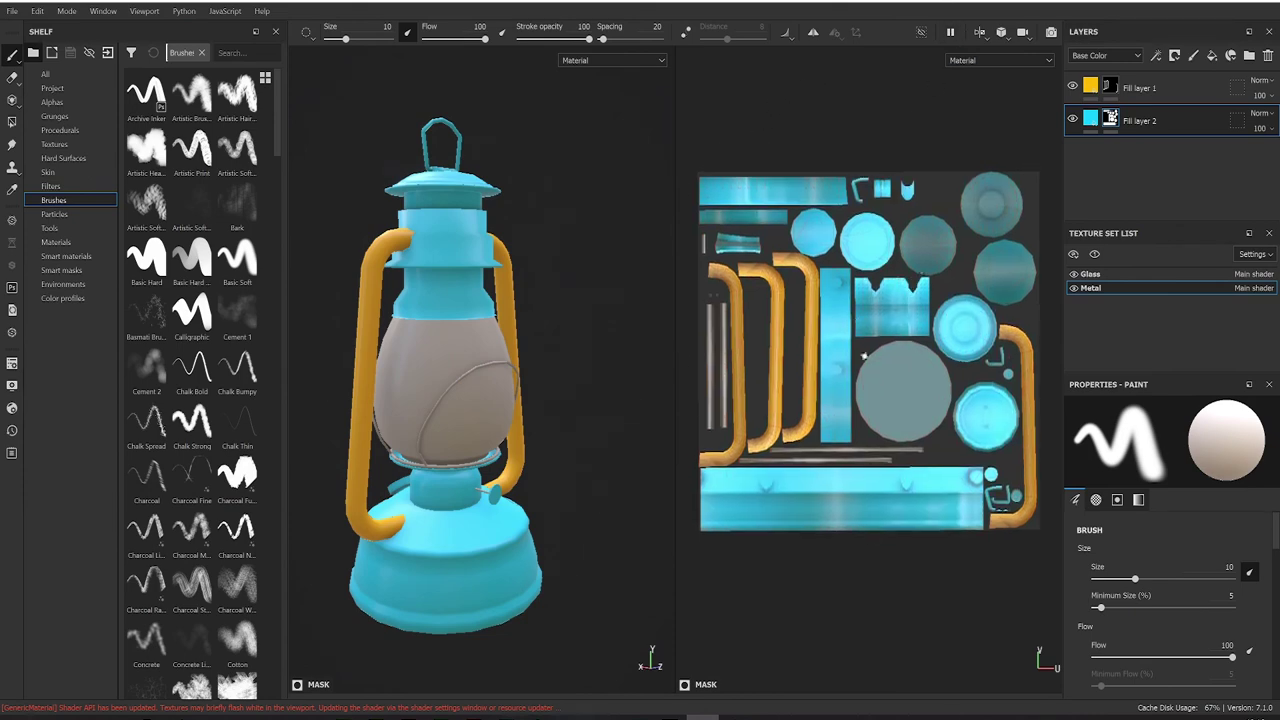
pyautogui.click(980, 32)
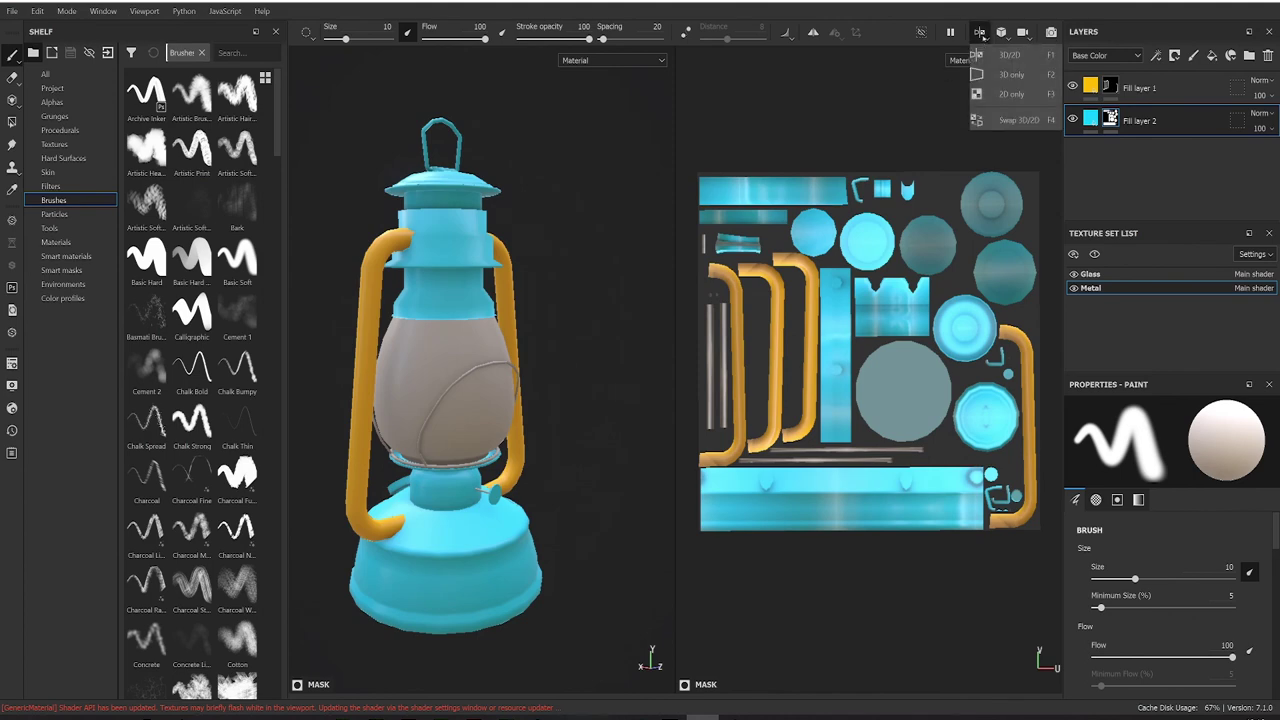
pyautogui.click(1005, 74)
pyautogui.moveTo(797, 531)
pyautogui.keyDown('alt'); pyautogui.mouseDown()
pyautogui.moveTo(623, 514)
pyautogui.moveTo(651, 420)
pyautogui.moveTo(852, 418)
pyautogui.moveTo(929, 551)
pyautogui.mouseUp(); pyautogui.keyUp('alt')
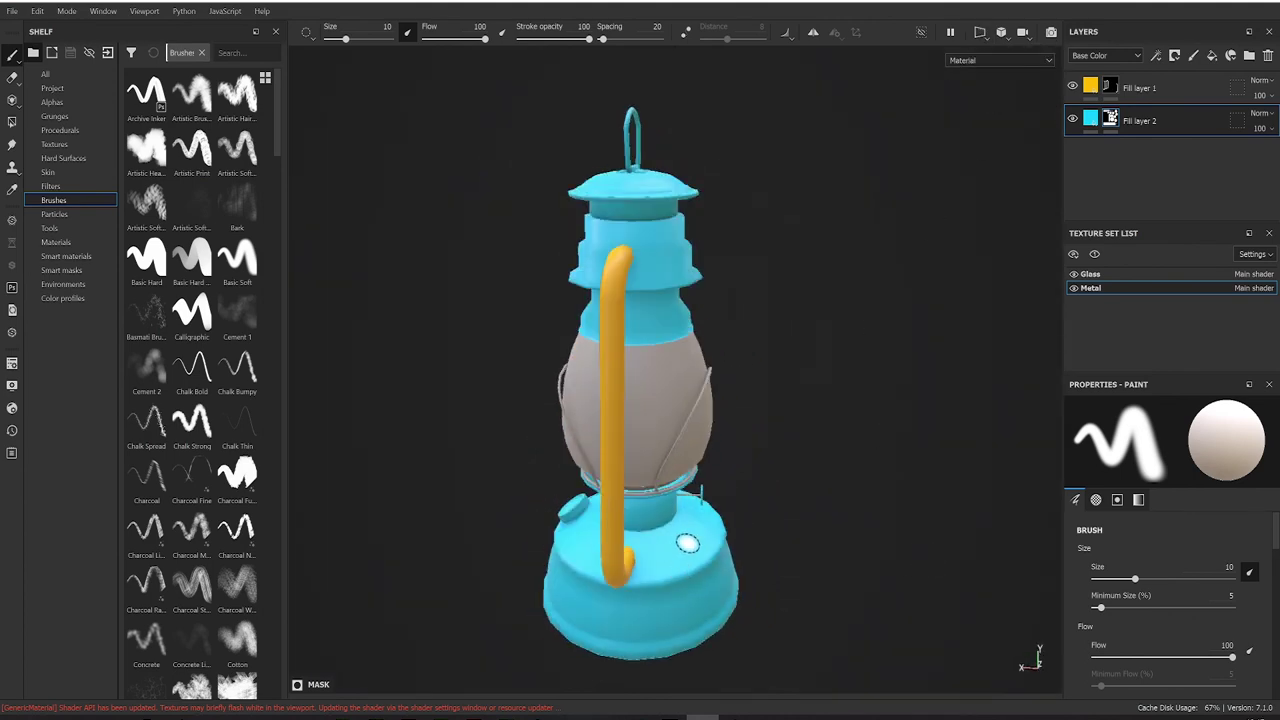
pyautogui.moveTo(690, 540)
pyautogui.keyDown('alt'); pyautogui.mouseDown()
pyautogui.moveTo(908, 517)
pyautogui.moveTo(830, 489)
pyautogui.mouseUp(); pyautogui.keyUp('alt')
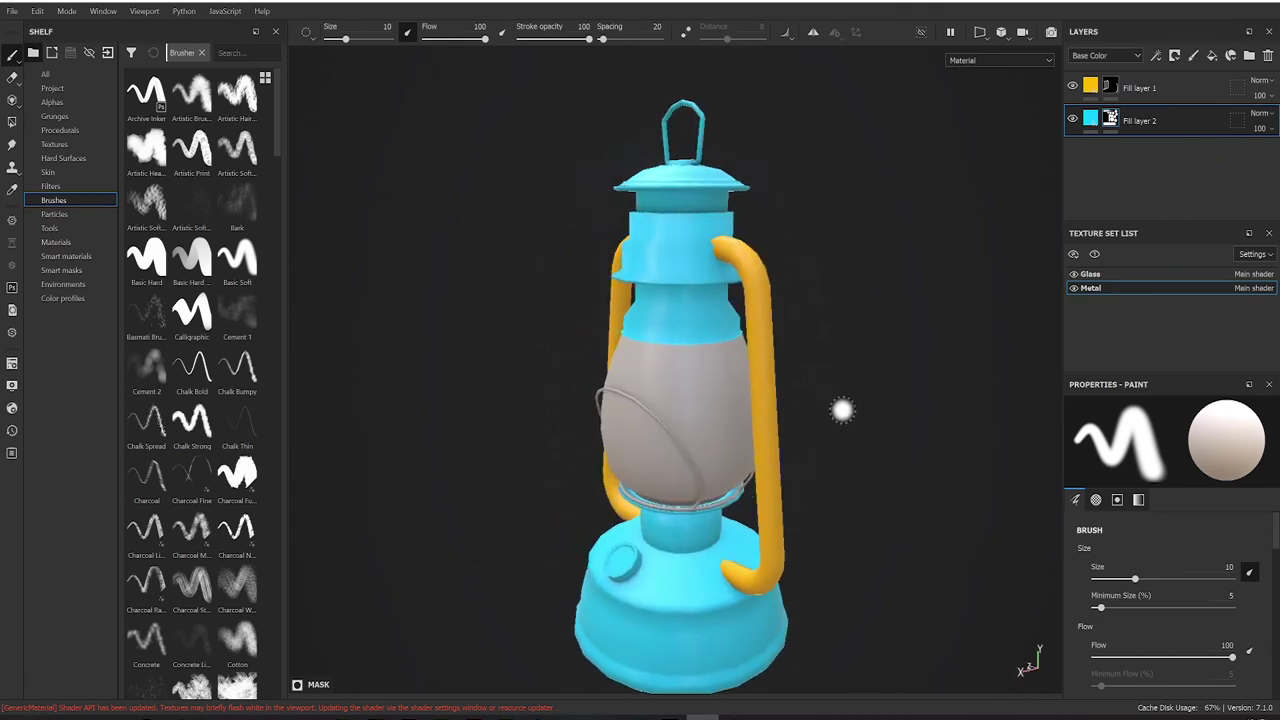
pyautogui.keyDown('alt'); pyautogui.moveTo(843, 409); pyautogui.dragTo(840, 366, button='middle'); pyautogui.keyUp('alt')
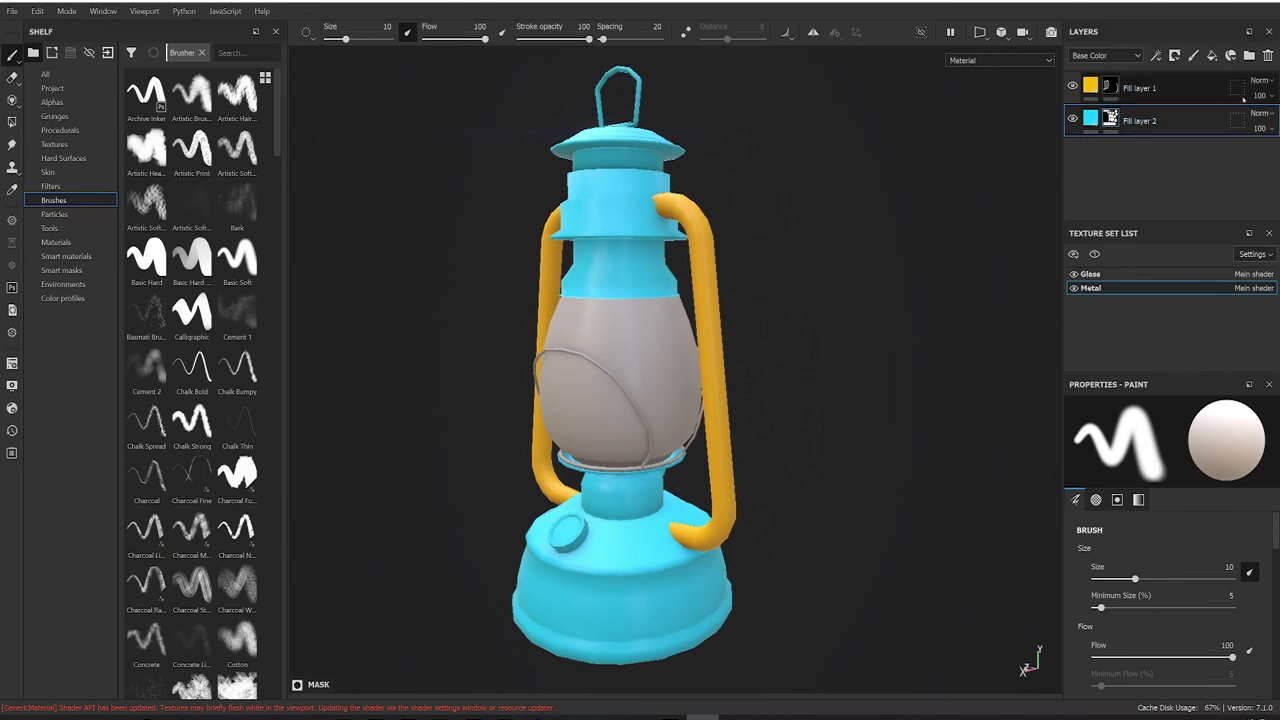
pyautogui.moveTo(1097, 126)
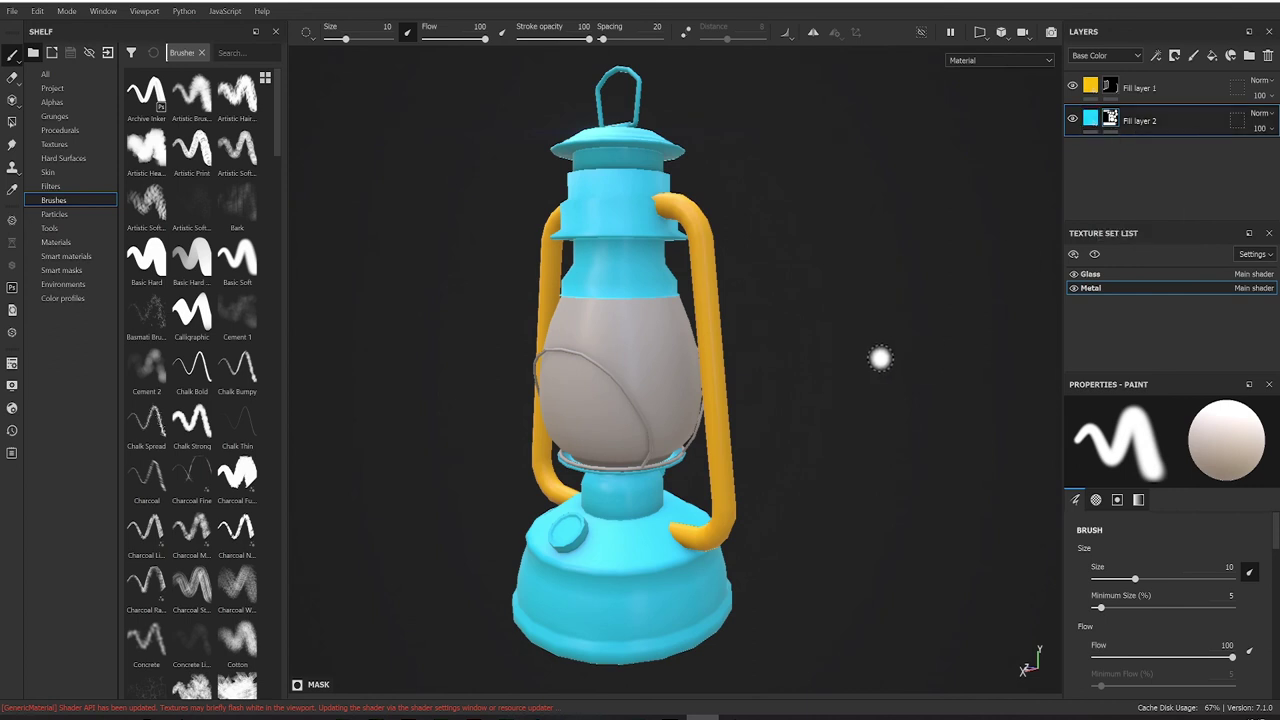
pyautogui.keyDown('alt'); pyautogui.moveTo(874, 360); pyautogui.dragTo(966, 363); pyautogui.keyUp('alt')
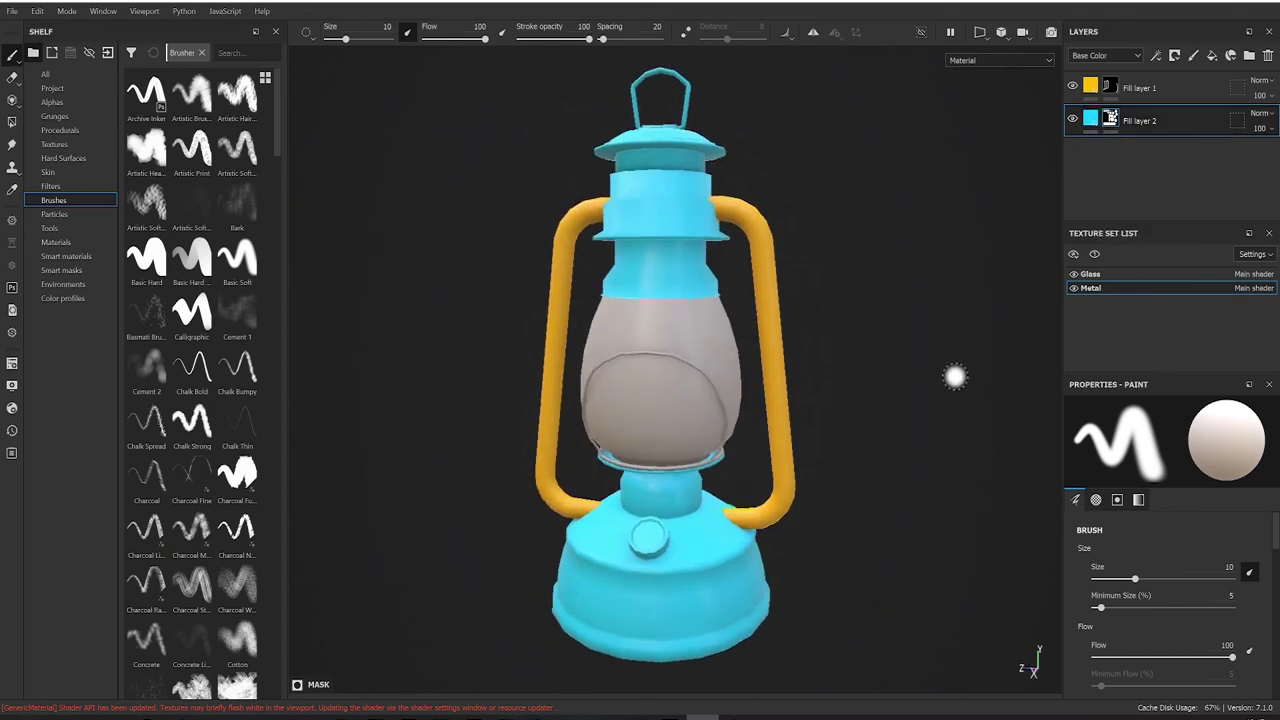